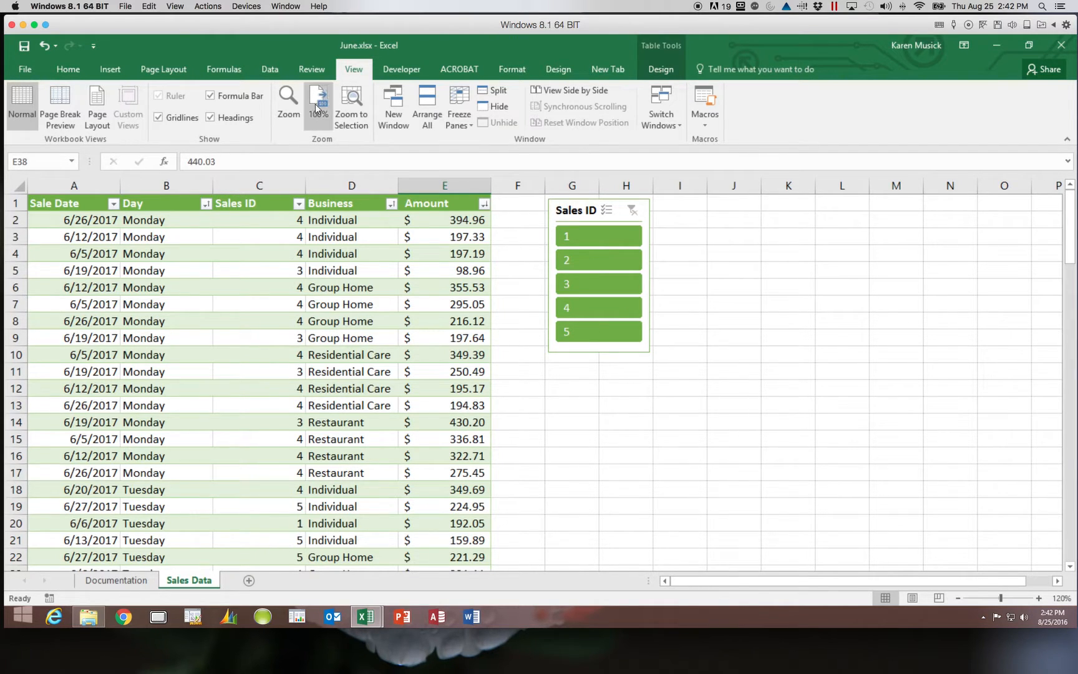
# Create a copy of the Sales Data worksheet at the end of the June.xlsx workbook.
pyautogui.click(34, 73)
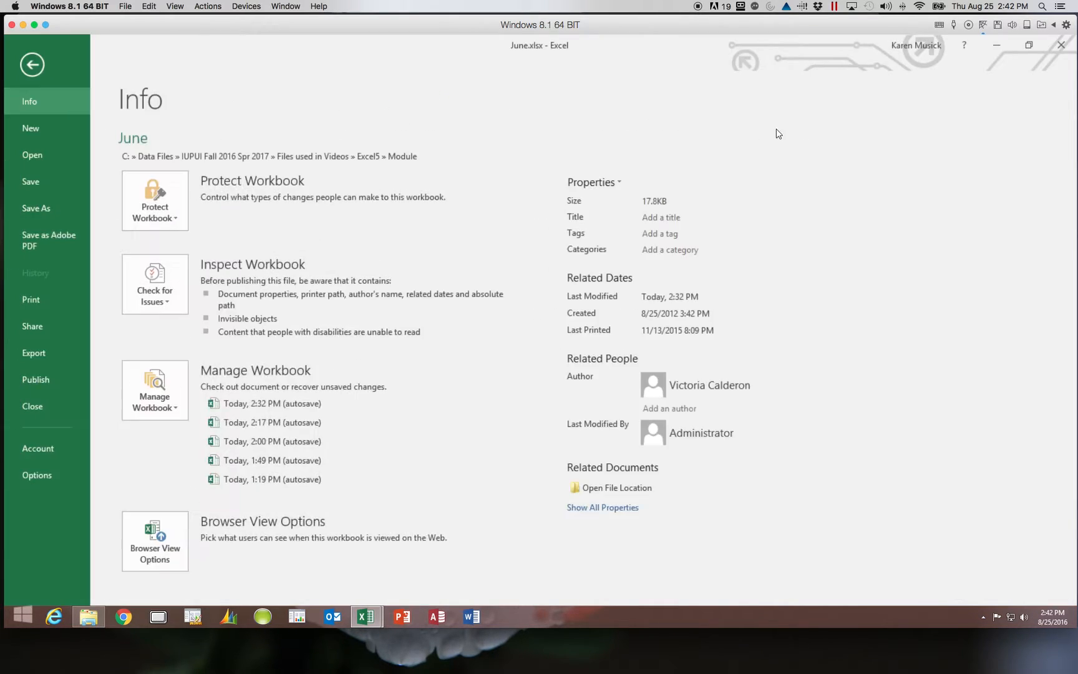
pyautogui.press('Escape')
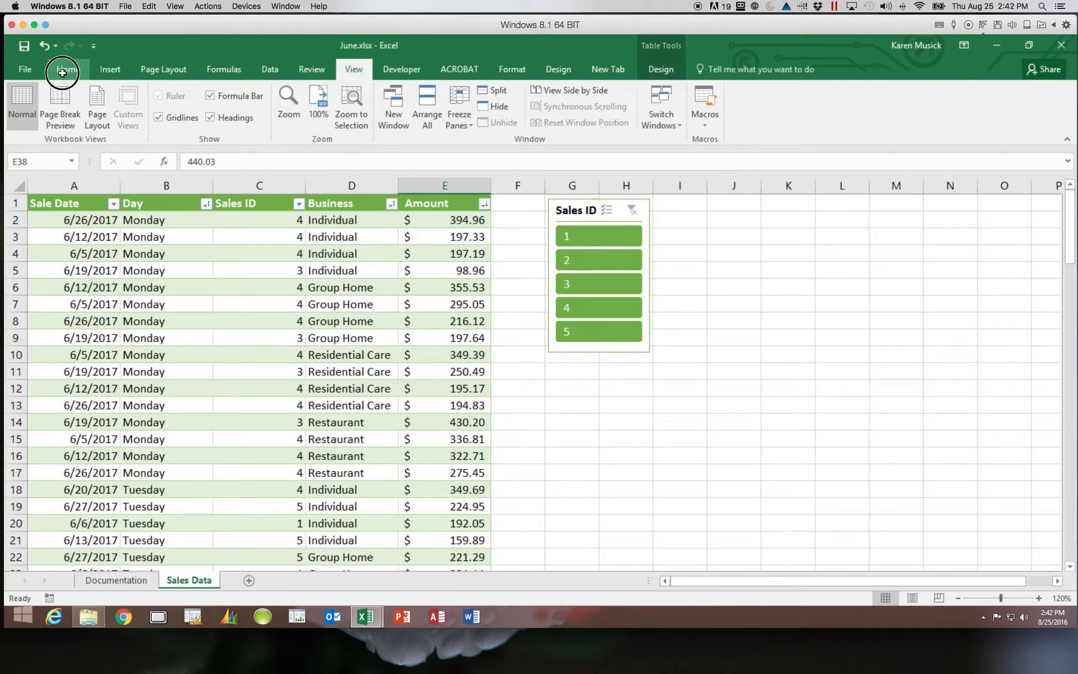
pyautogui.click(62, 72)
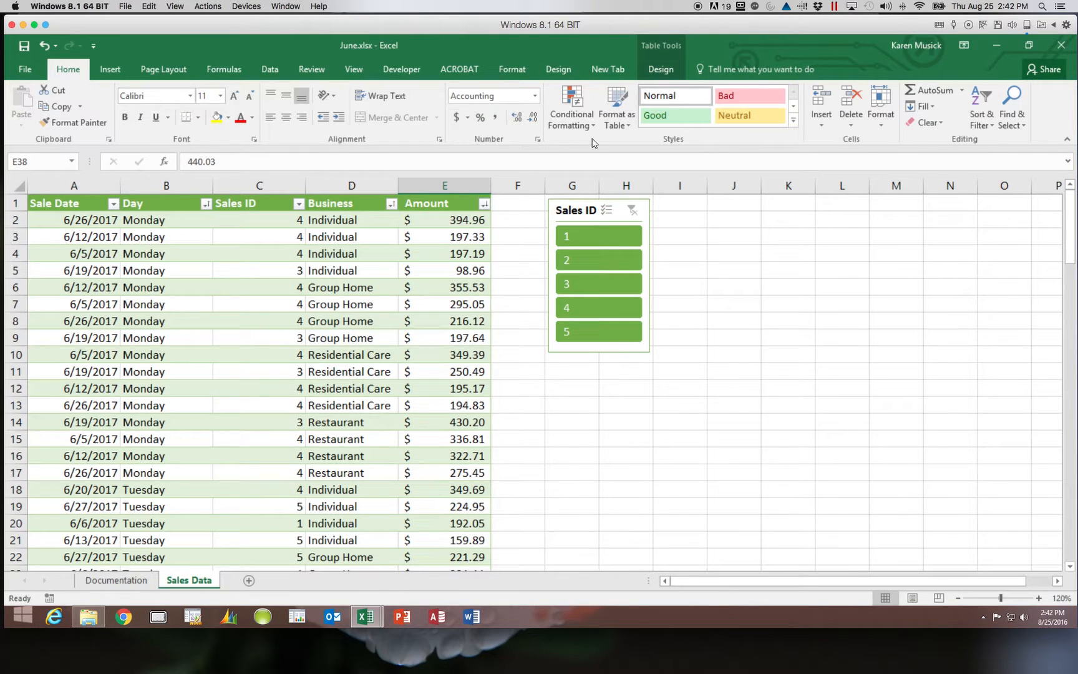
pyautogui.click(887, 121)
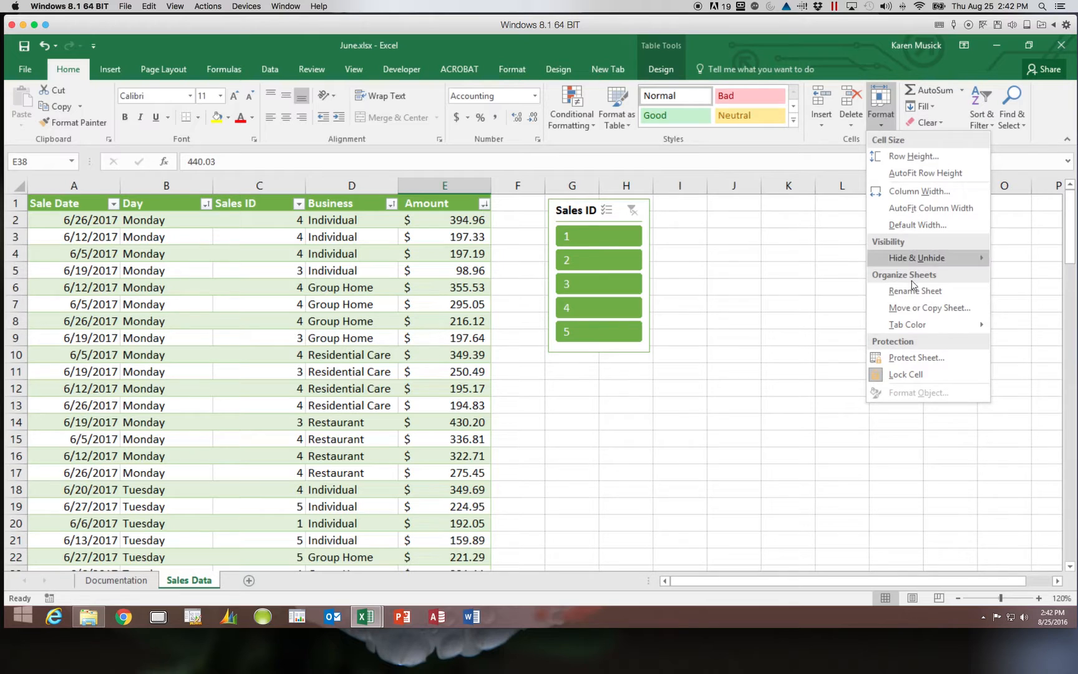
pyautogui.click(919, 307)
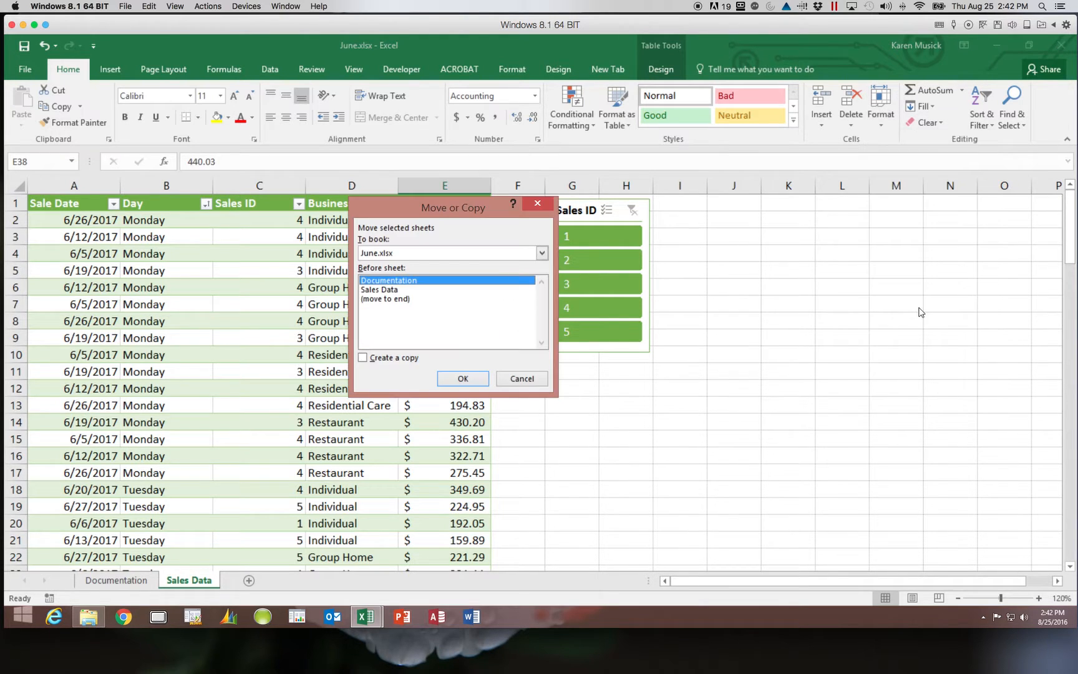
pyautogui.click(363, 358)
pyautogui.click(391, 298)
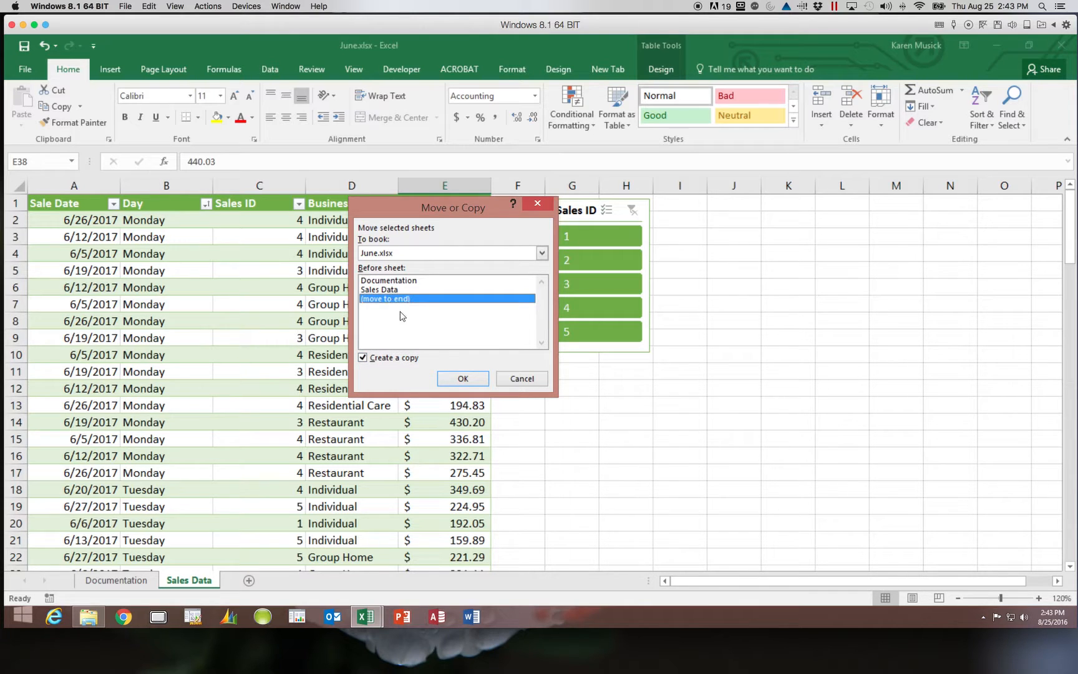
pyautogui.click(463, 379)
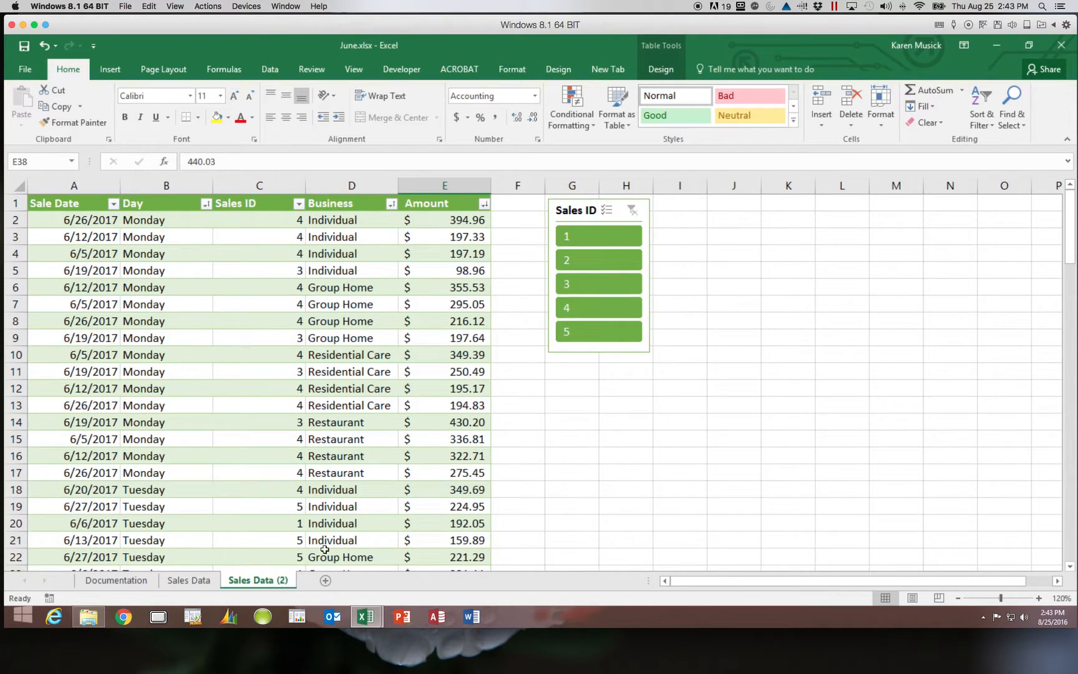
# Rename the copied Sales Data worksheet as Subtotal.
pyautogui.doubleClick(232, 580)
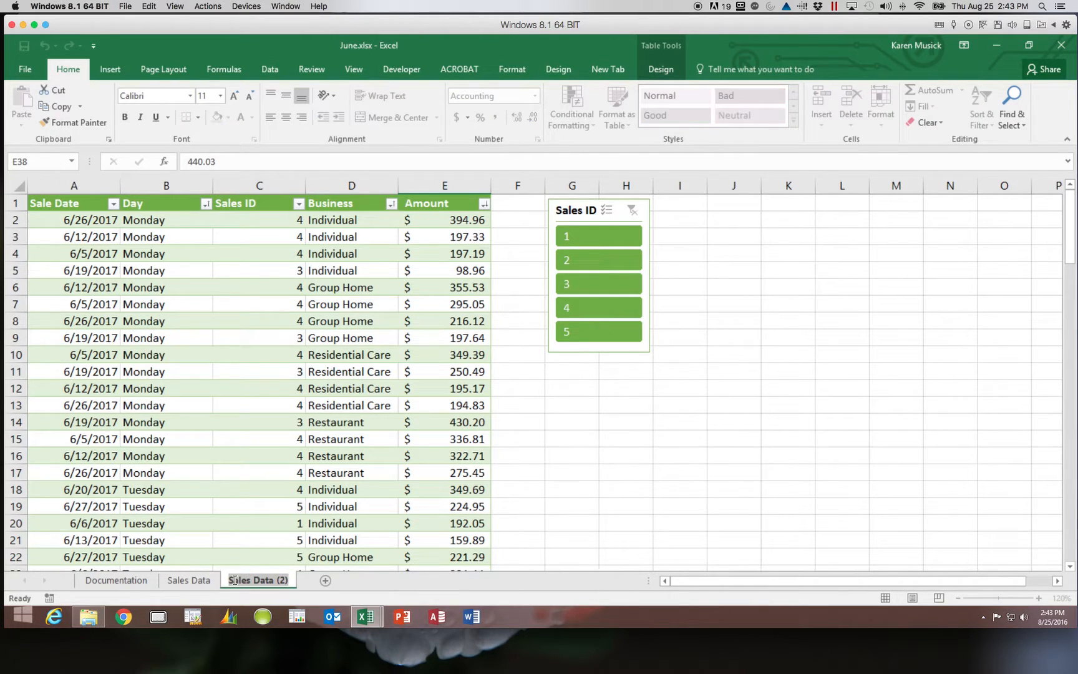
pyautogui.write('Su')
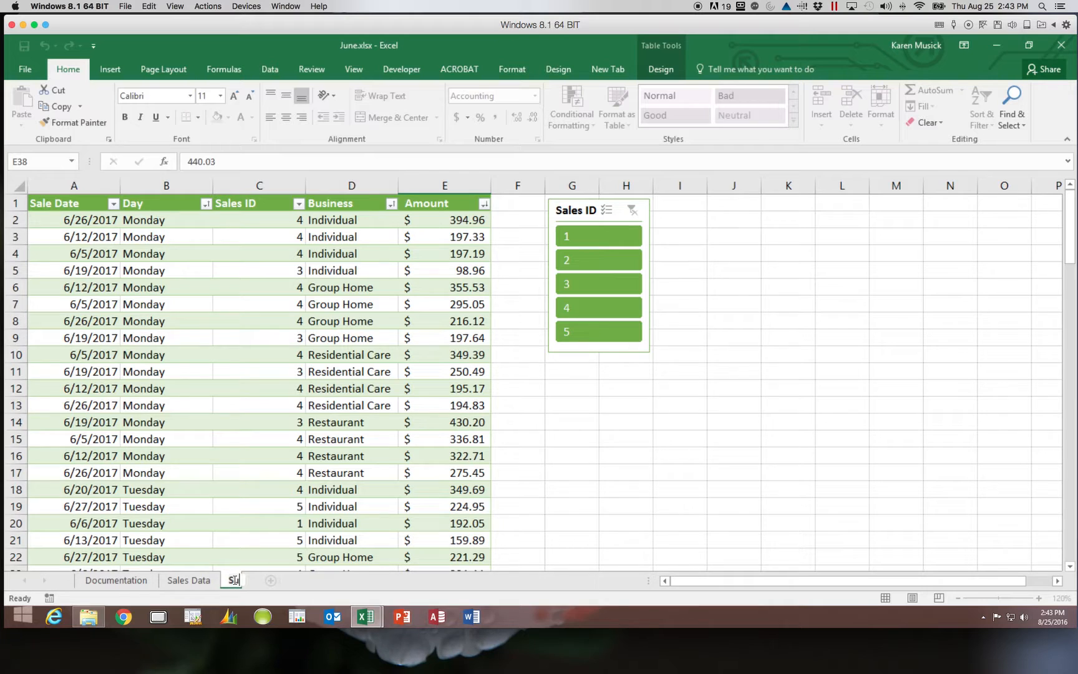
pyautogui.write('btotal')
pyautogui.press('Return')
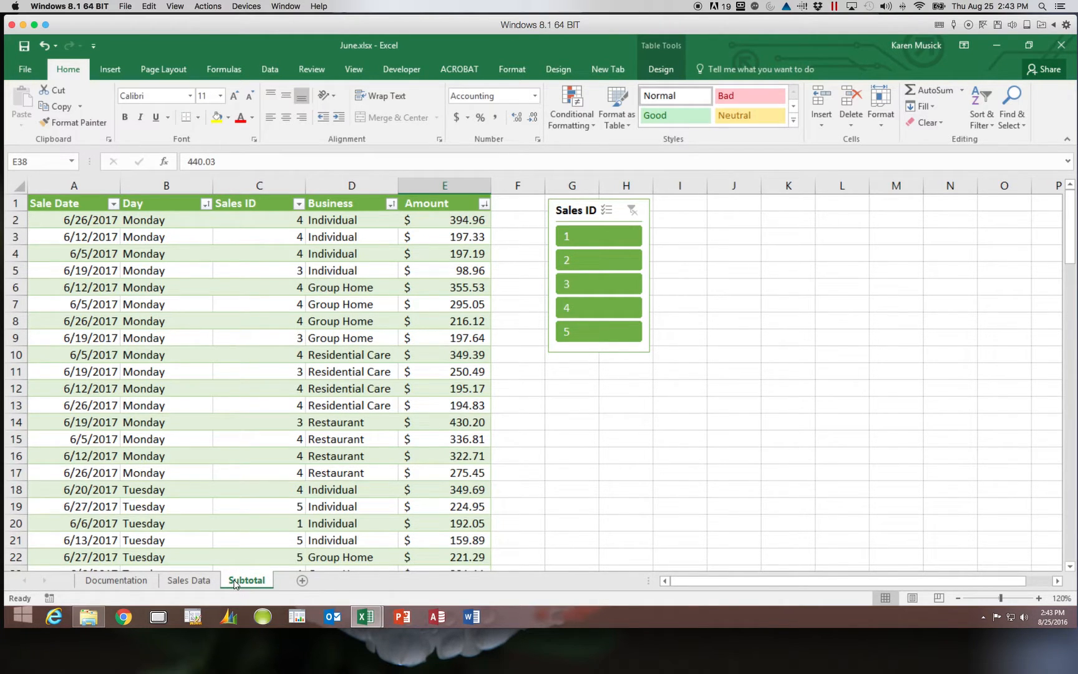
# Sort the table on the Subtotal sheet by Sale Date from oldest to newest.
pyautogui.click(195, 581)
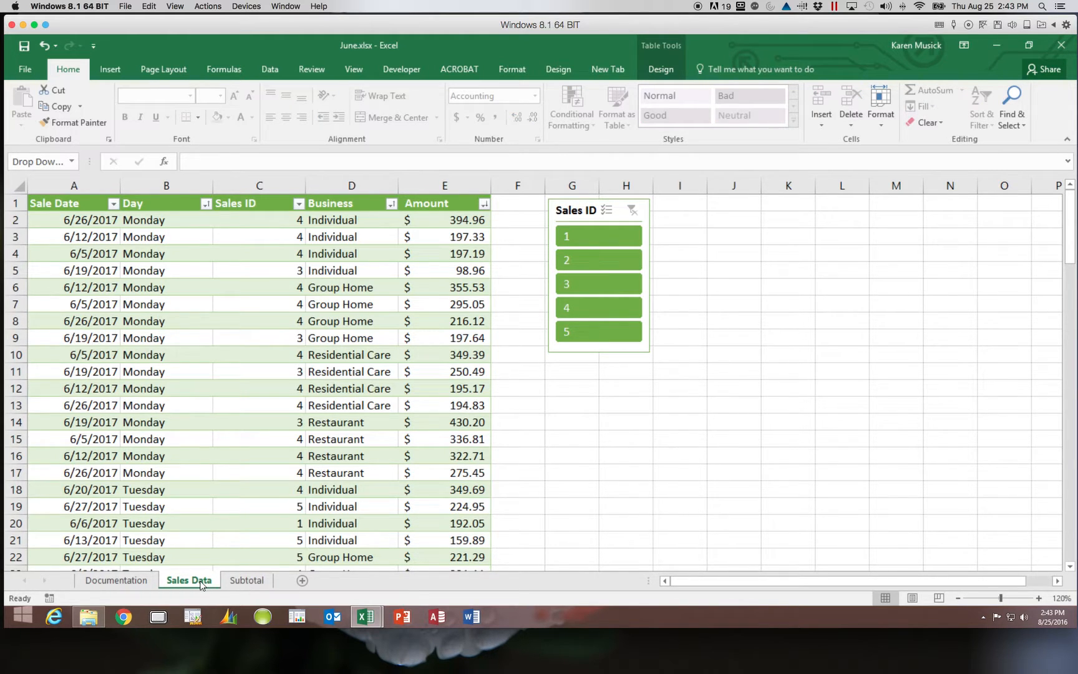
pyautogui.click(252, 584)
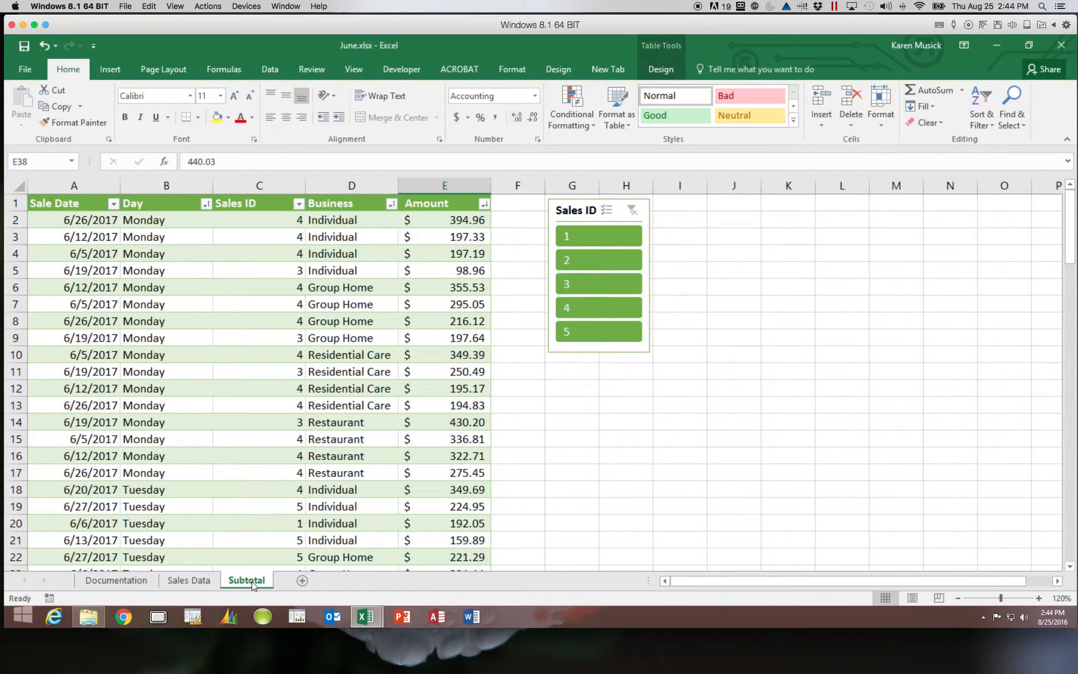
pyautogui.click(87, 235)
pyautogui.hscroll(2, 105, 265)
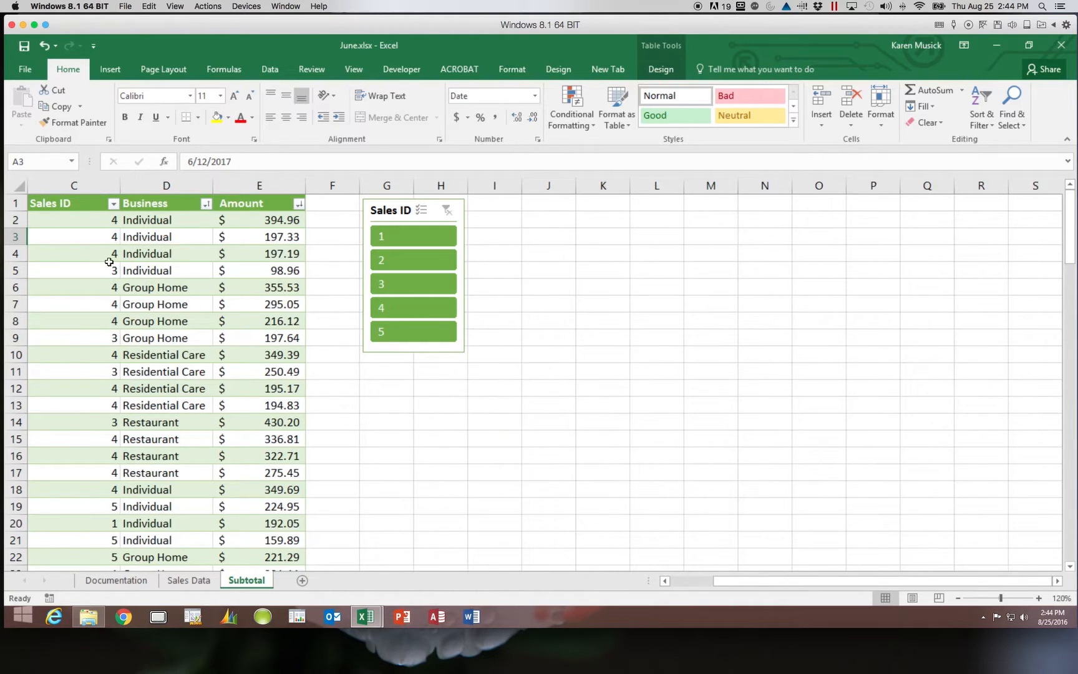
pyautogui.moveTo(780, 581); pyautogui.dragTo(682, 578)
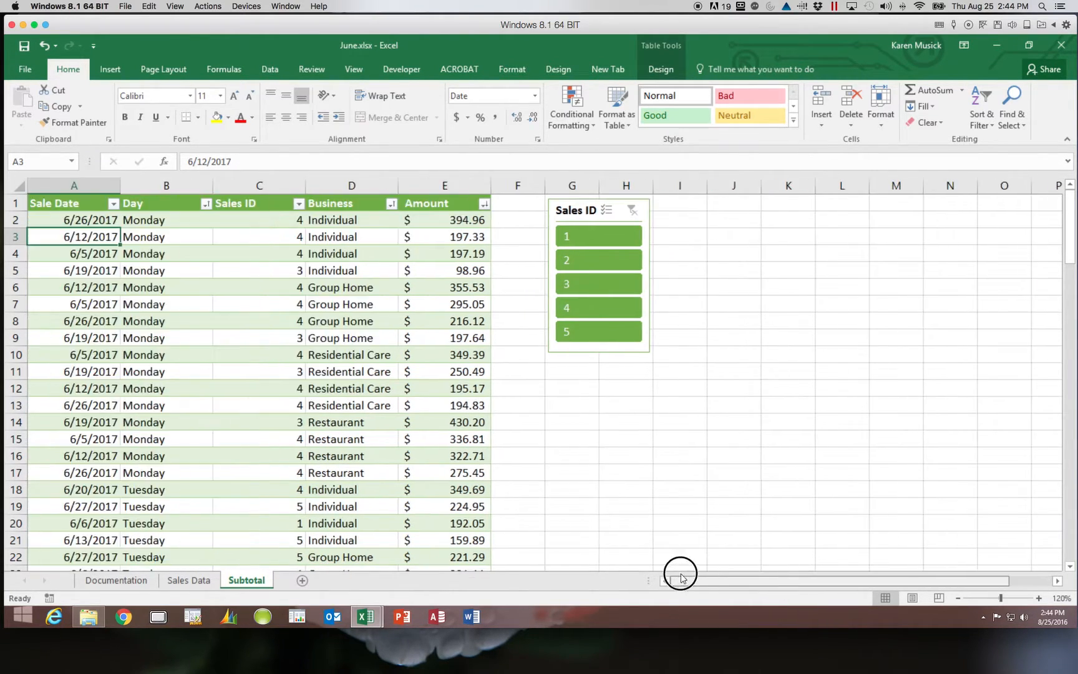
pyautogui.click(100, 254)
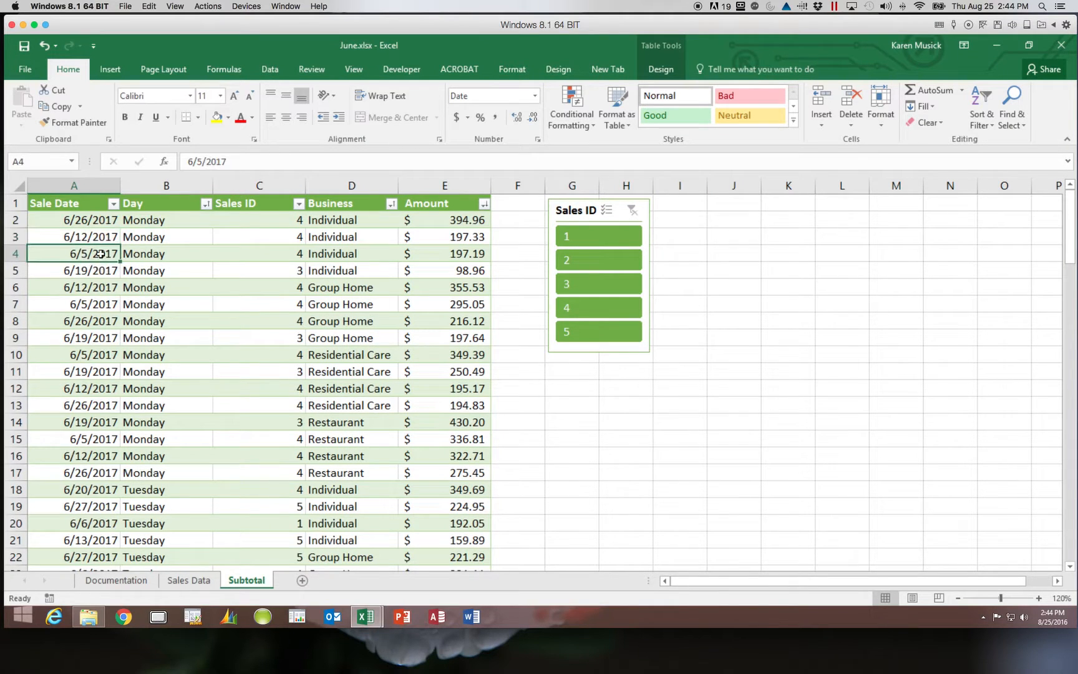
pyautogui.click(100, 273)
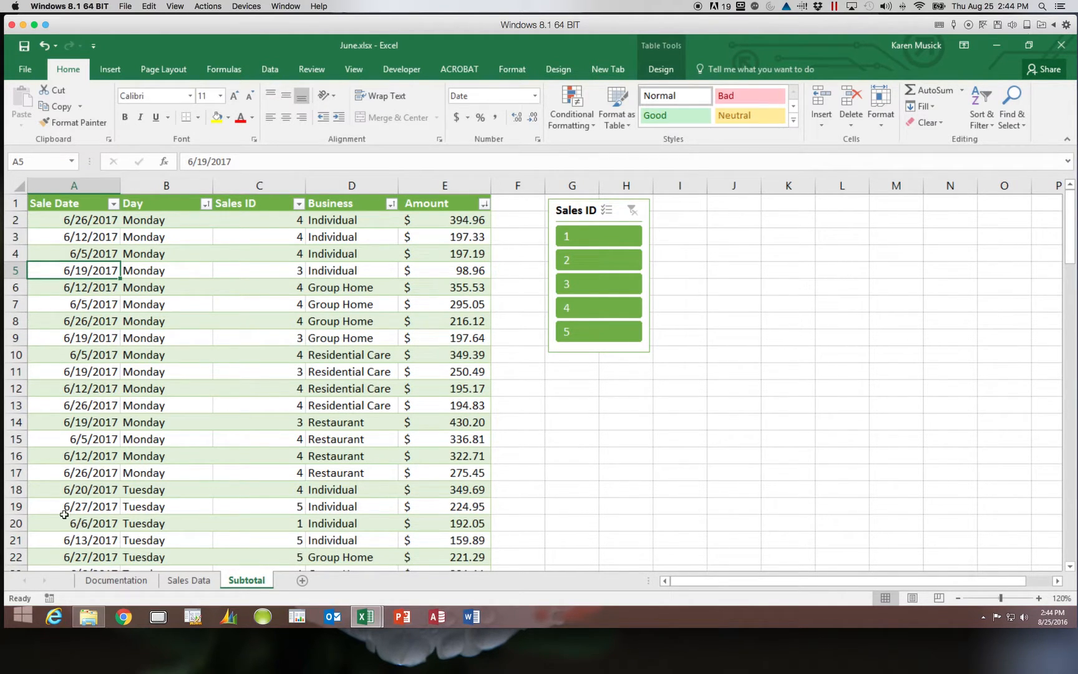
pyautogui.click(114, 204)
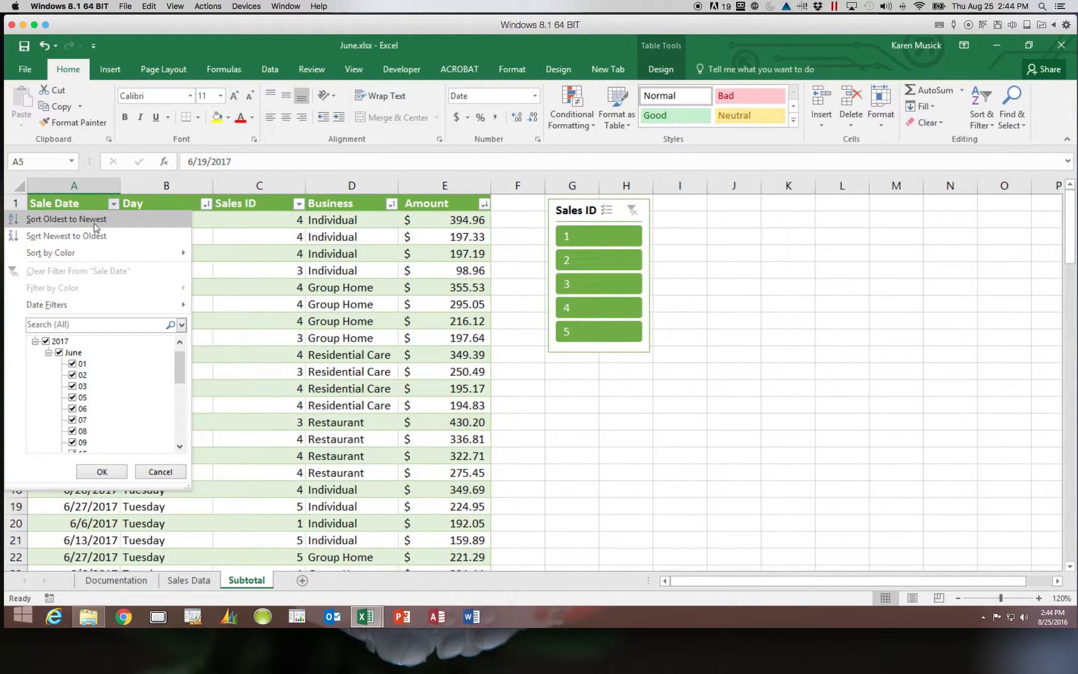
pyautogui.click(95, 224)
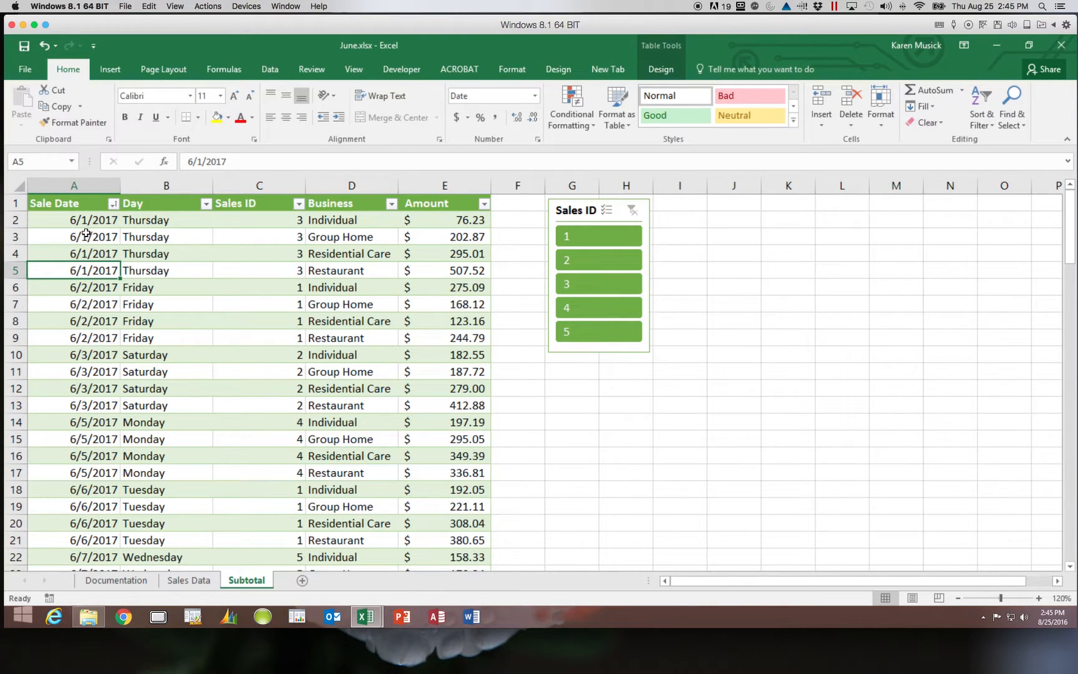
# Convert the sales table on the Subtotal sheet to a normal range.
pyautogui.click(16, 287)
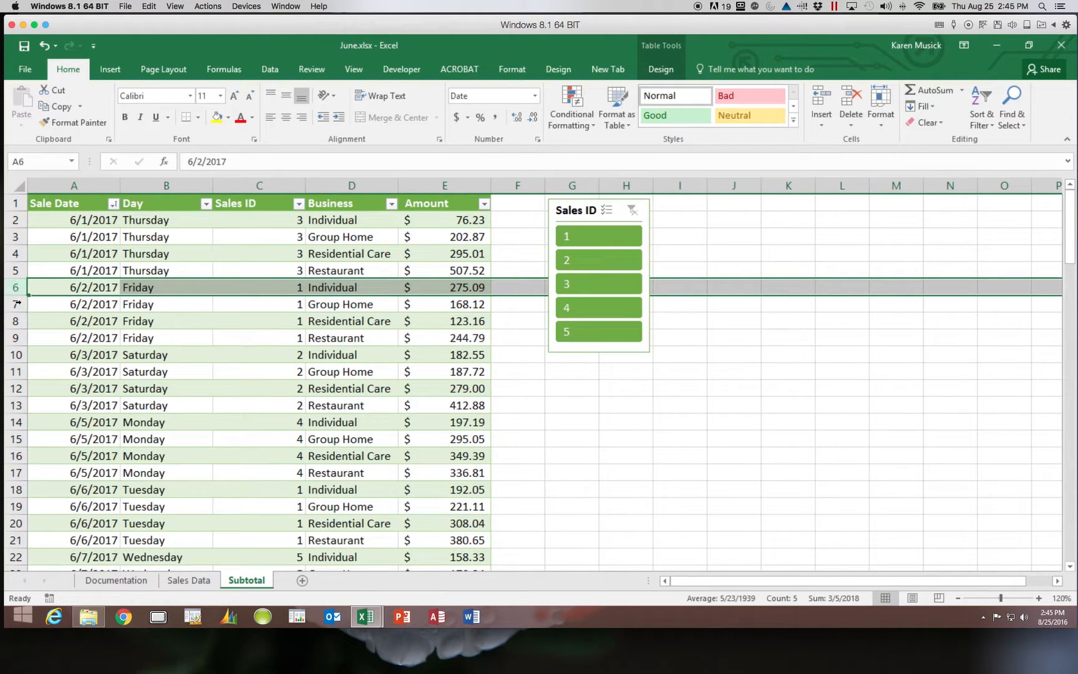
pyautogui.click(16, 355)
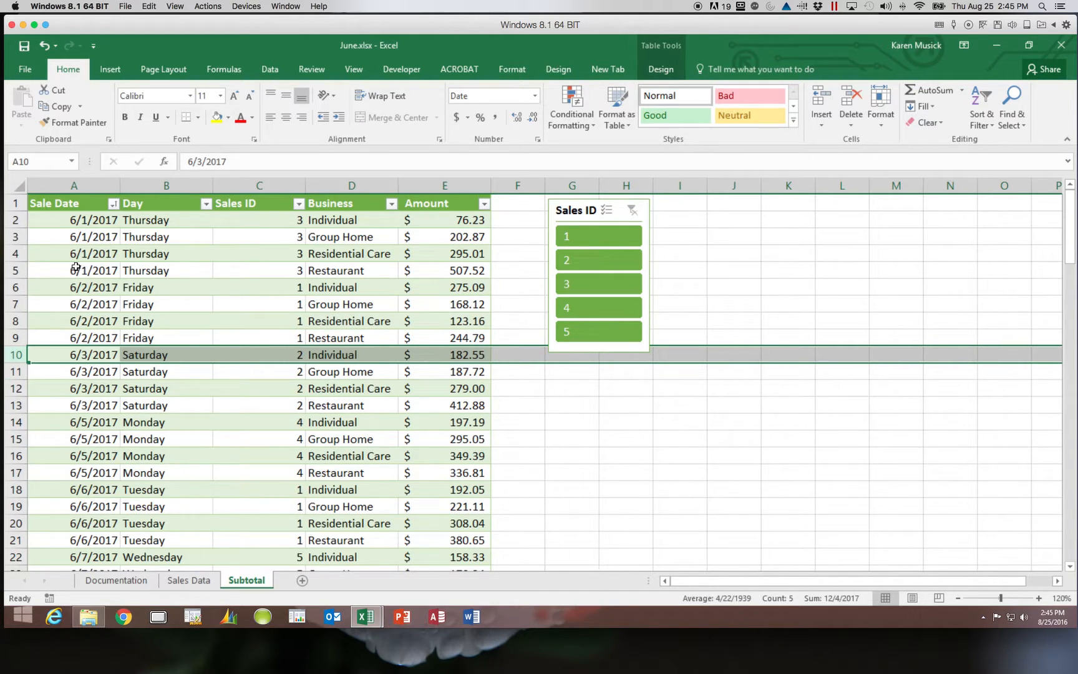
pyautogui.click(226, 309)
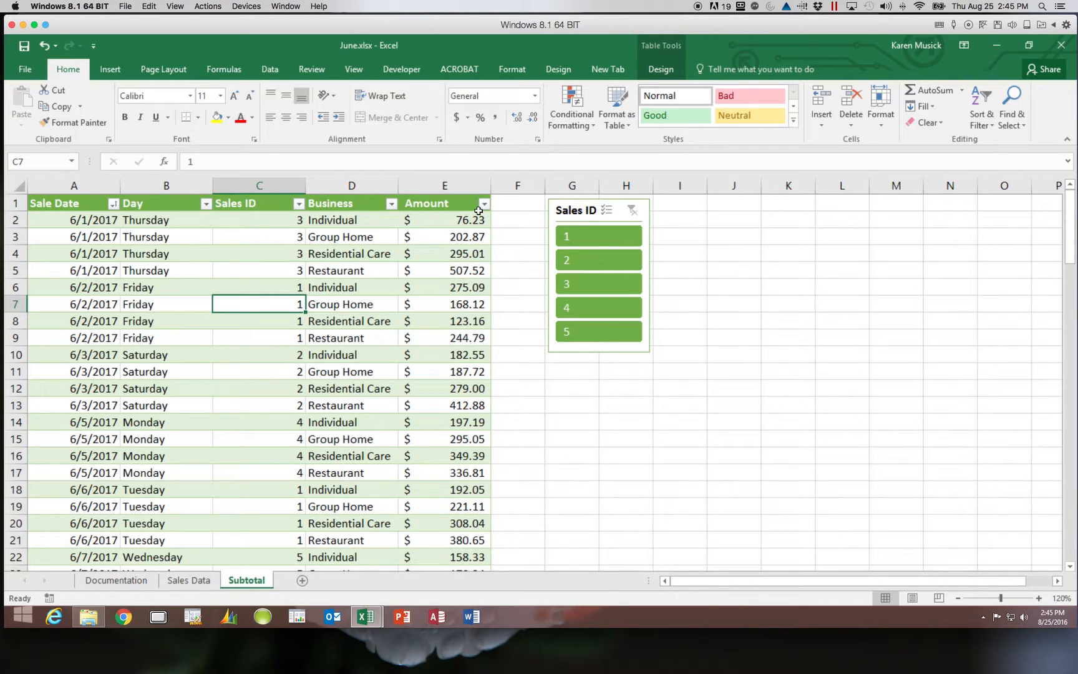
pyautogui.click(669, 70)
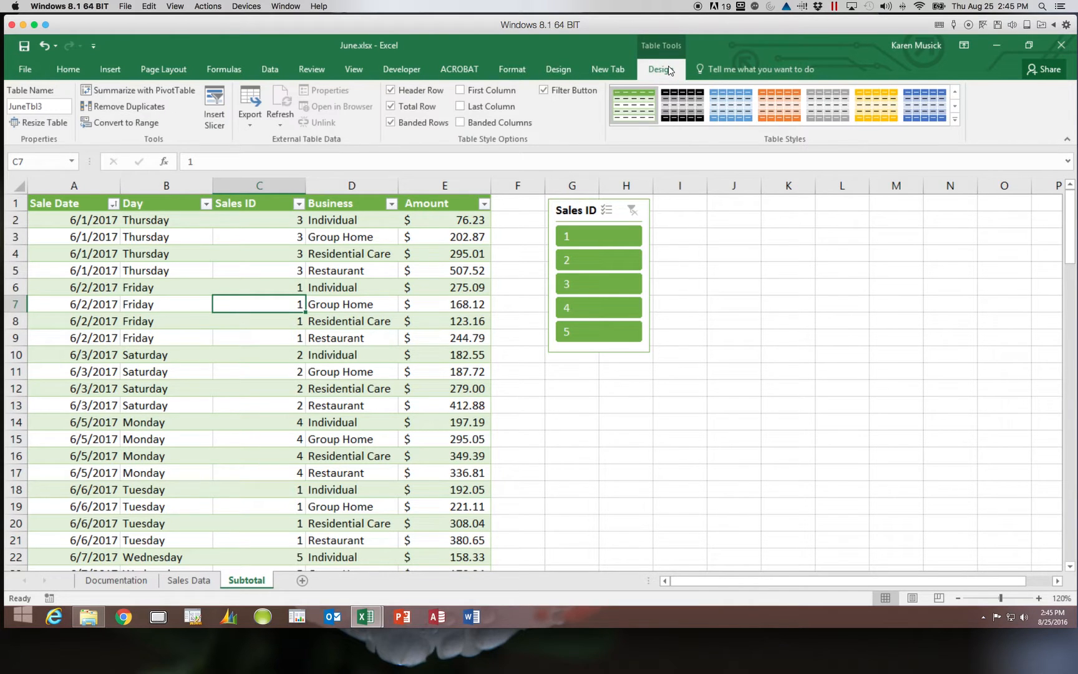
pyautogui.click(119, 128)
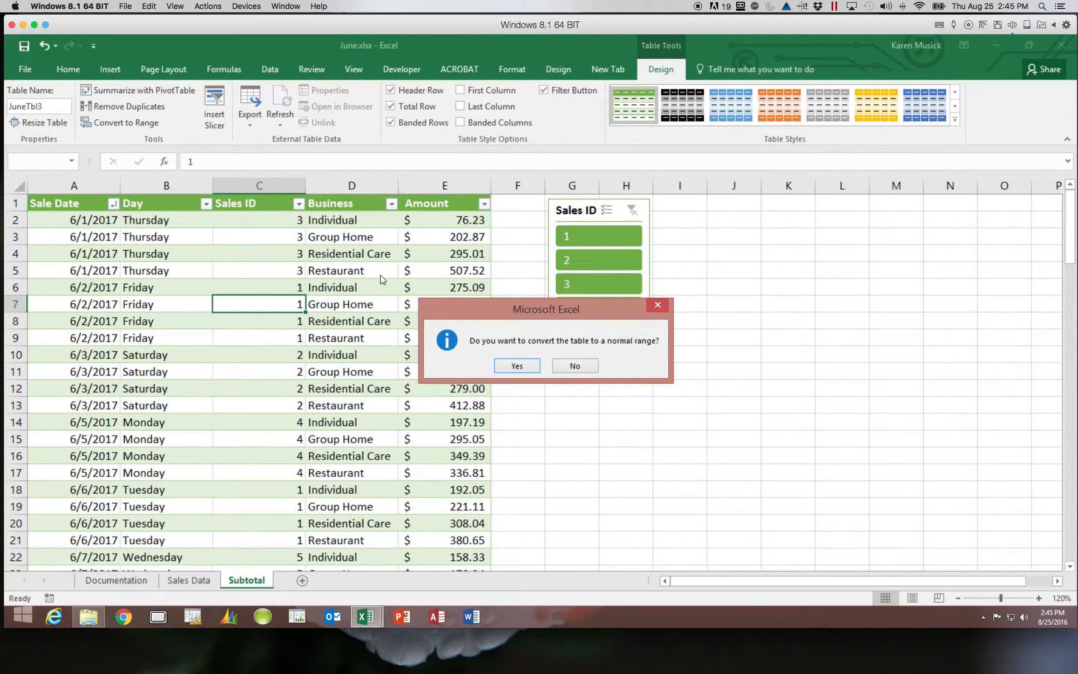
pyautogui.click(517, 367)
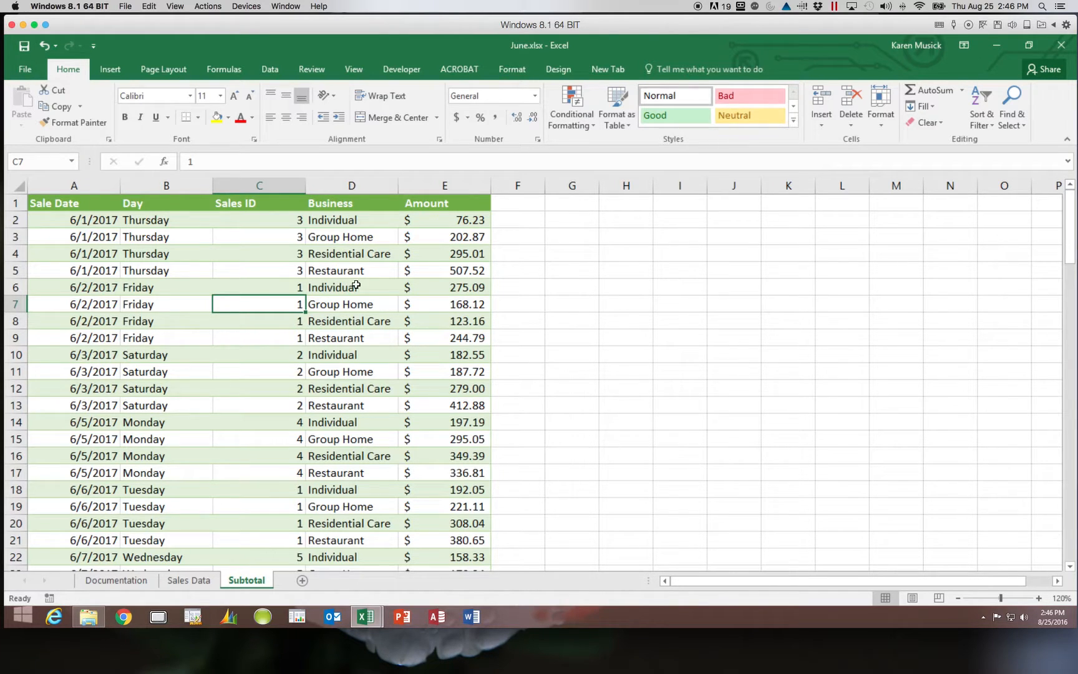
# Add subtotals that sum Amount at each change in Sale Date, with the summary below the data.
pyautogui.click(270, 69)
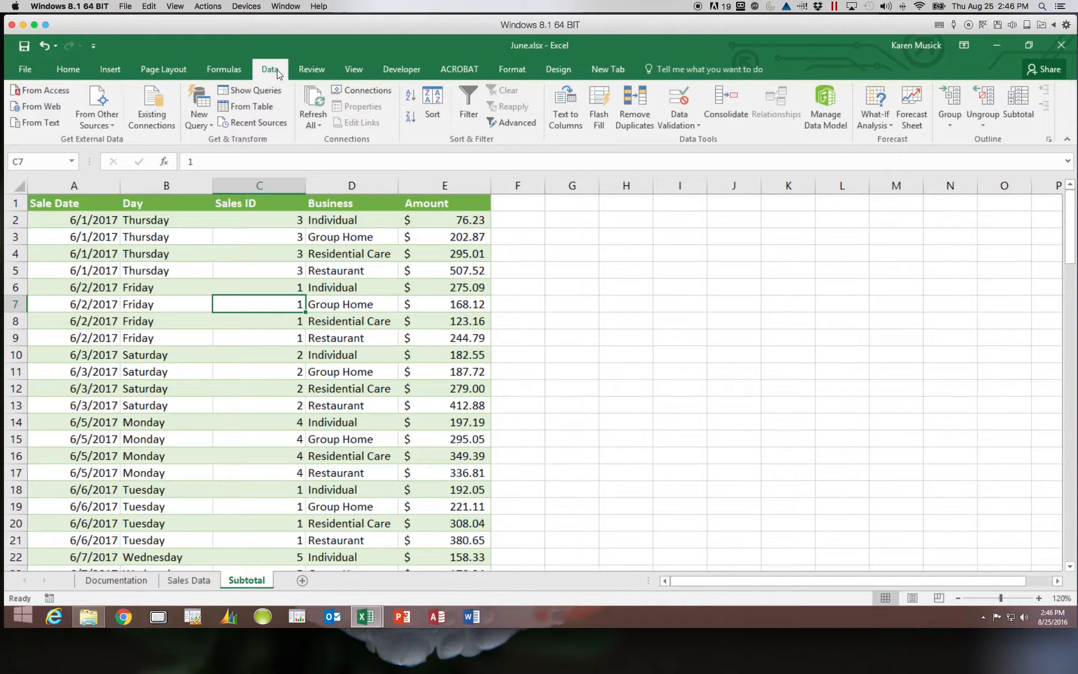
pyautogui.click(1023, 113)
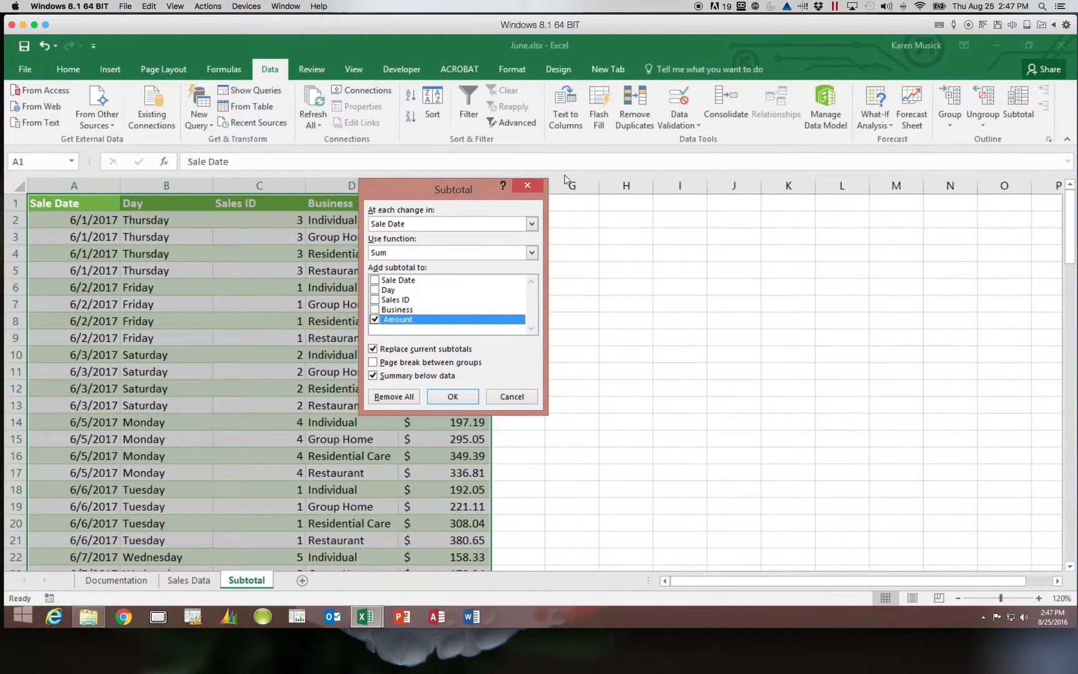
pyautogui.moveTo(410, 182); pyautogui.dragTo(595, 200)
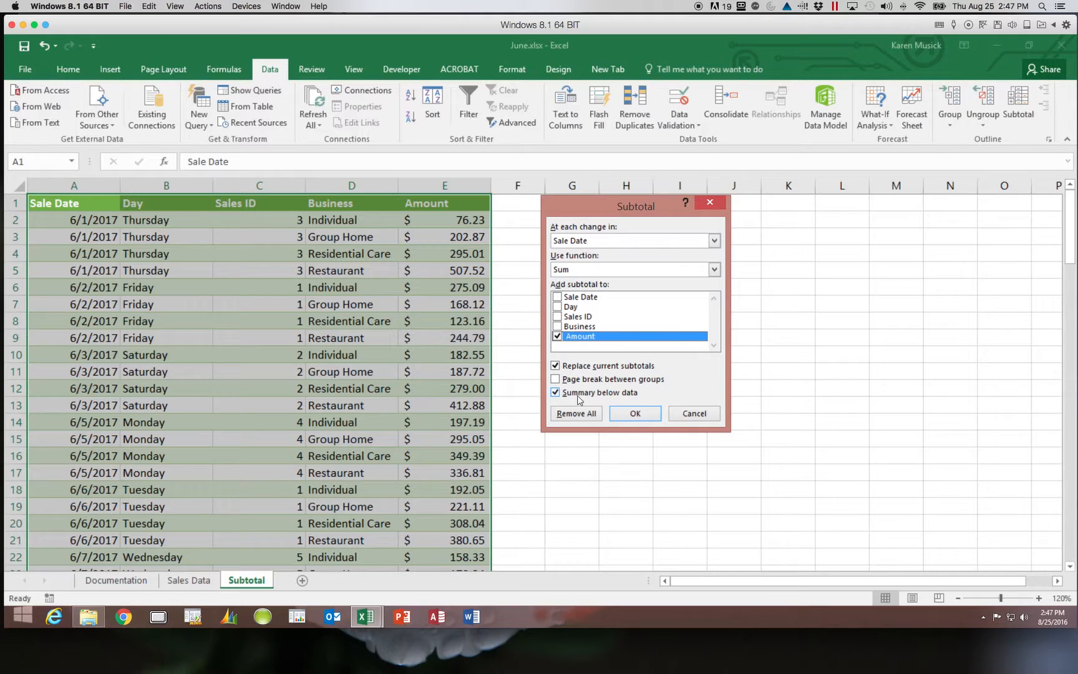
pyautogui.click(627, 413)
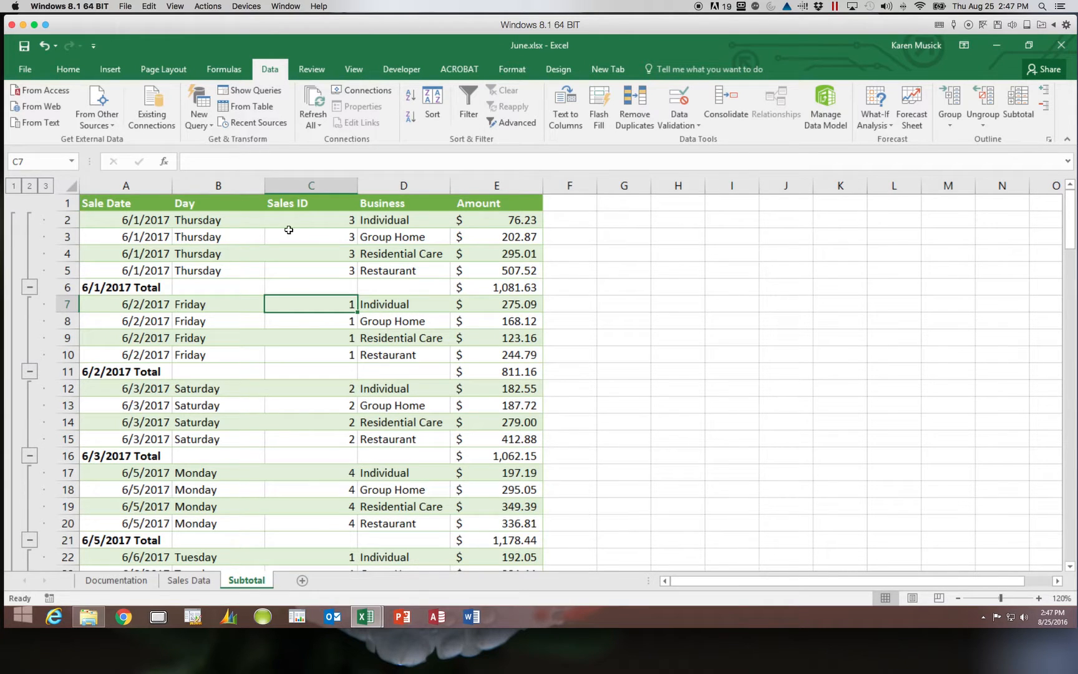
# Review the subtotal outline at level 1, level 2 and level 3, ending with all detail rows shown.
pyautogui.click(14, 186)
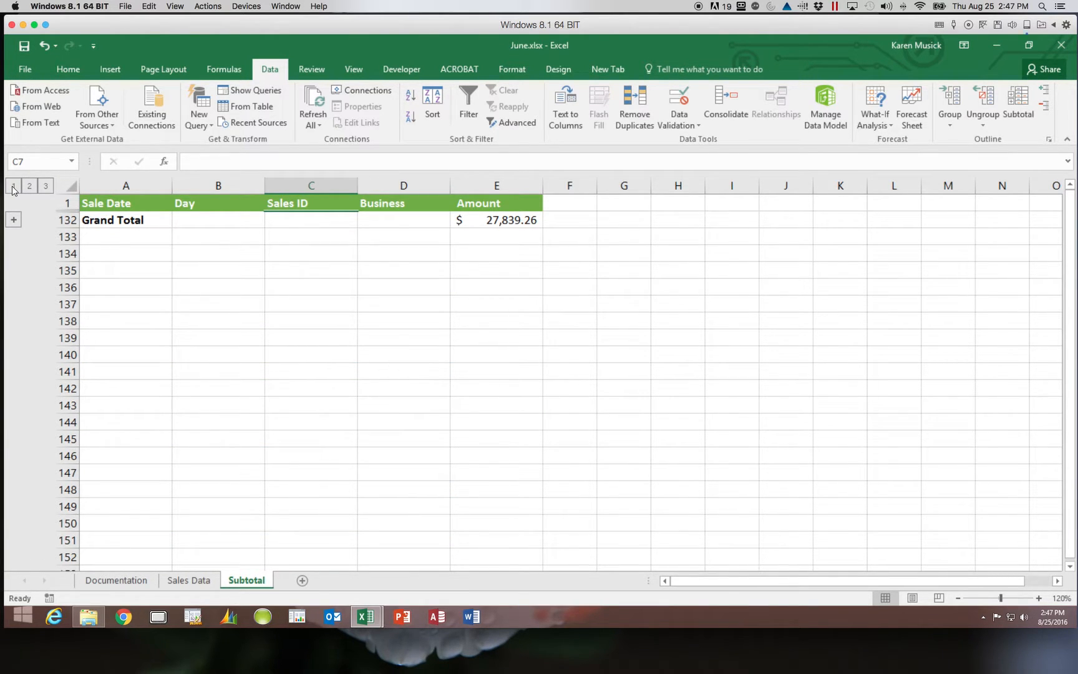
pyautogui.hscroll(2, 187, 313)
pyautogui.click(29, 185)
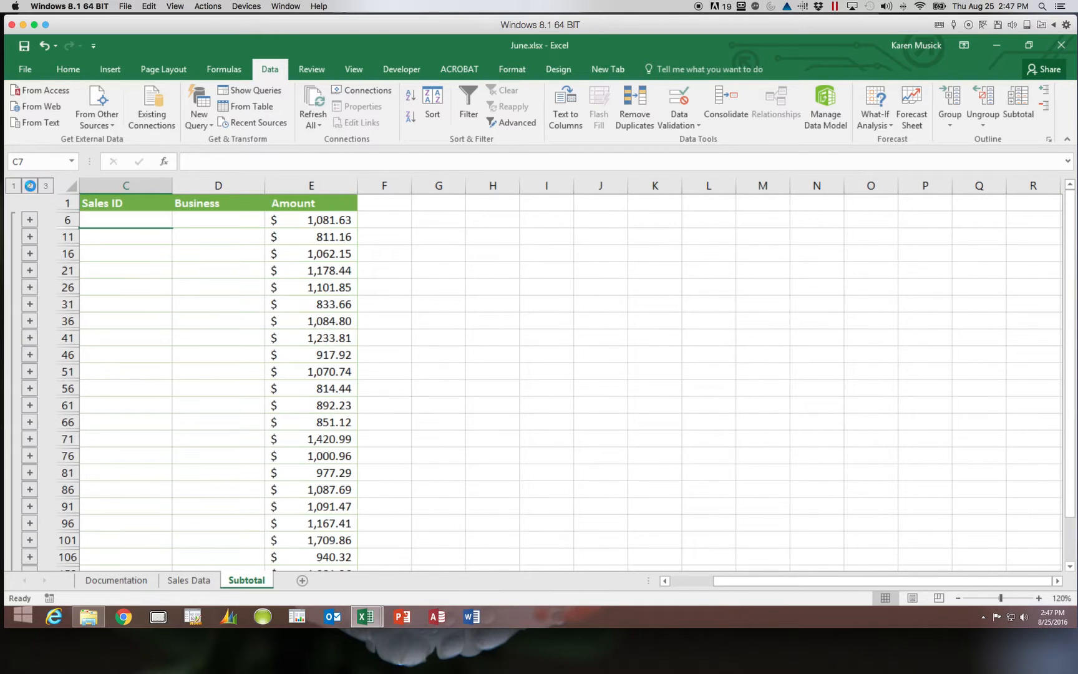
pyautogui.click(733, 581)
pyautogui.moveTo(733, 581); pyautogui.dragTo(672, 580)
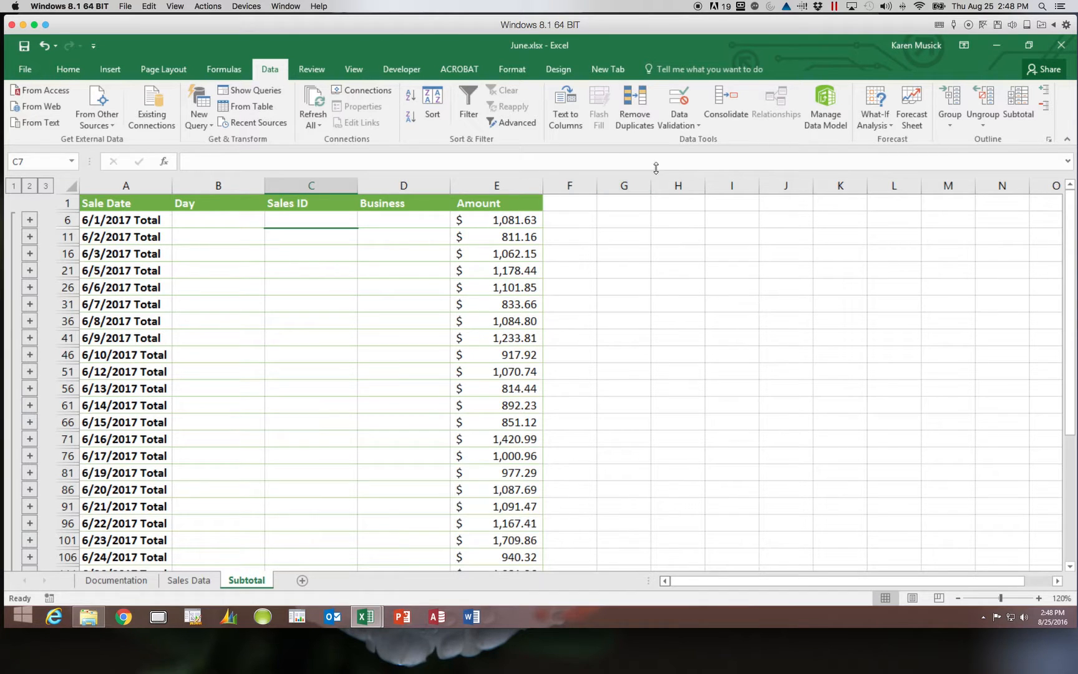
pyautogui.click(46, 186)
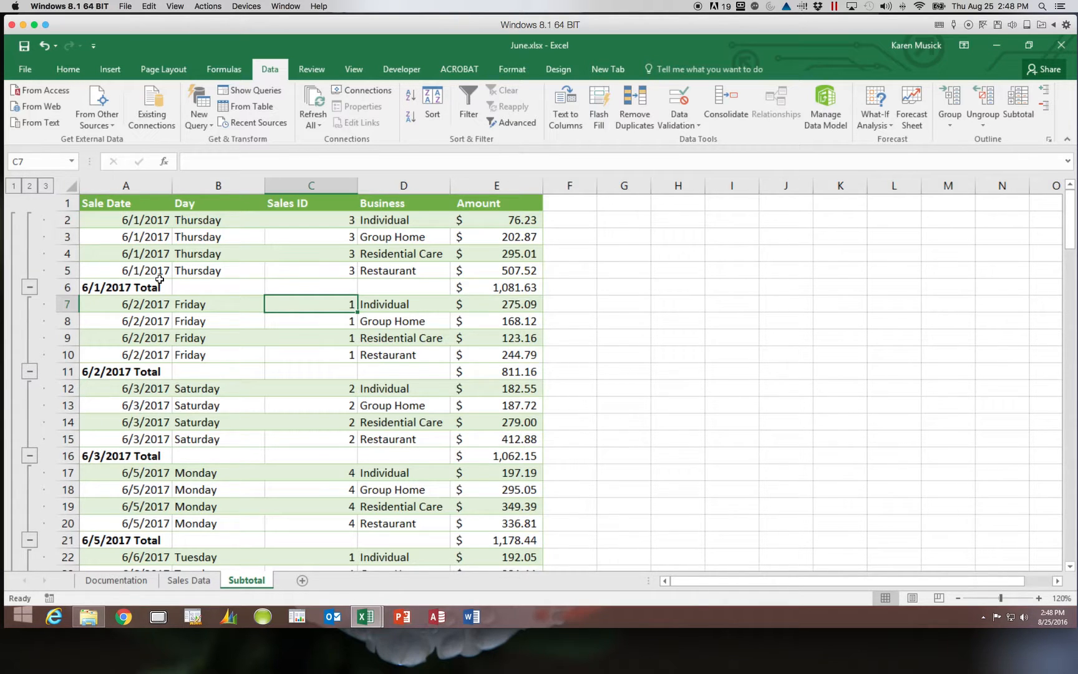
# Copy the Sales Data sheet to the end of the June.xlsx workbook.
pyautogui.click(189, 580)
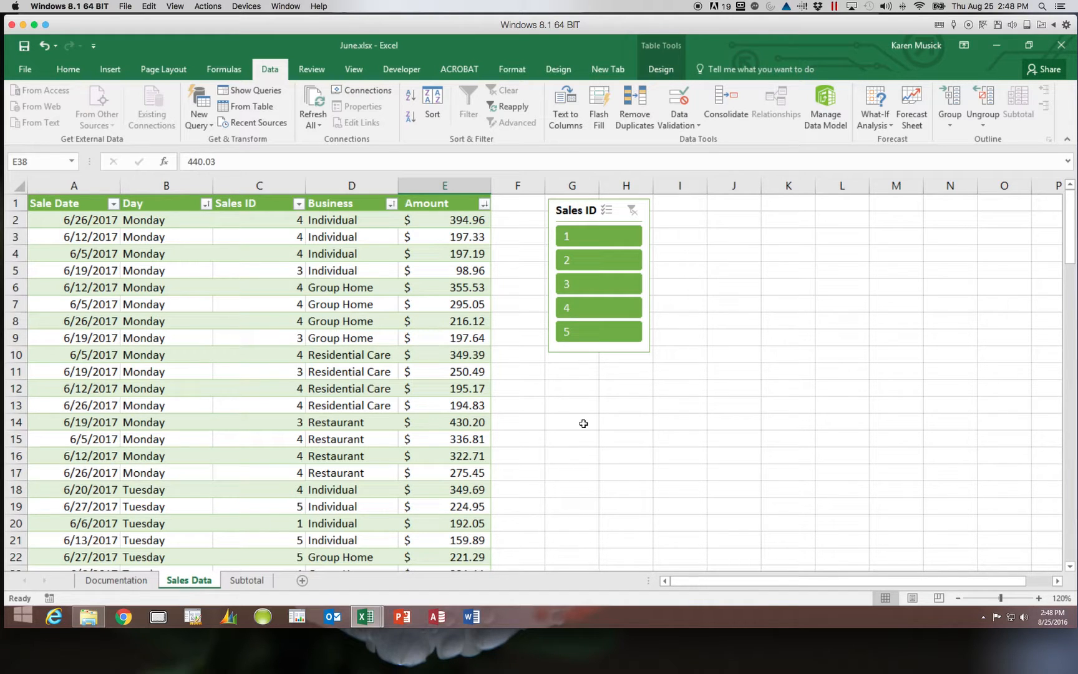
pyautogui.click(78, 68)
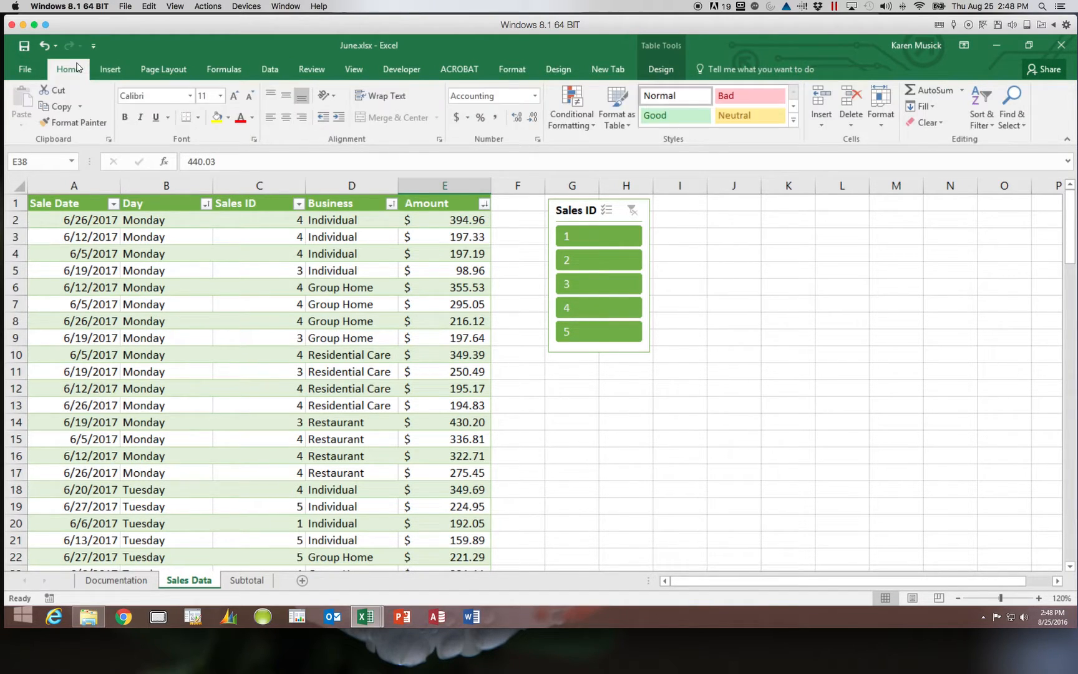
pyautogui.click(889, 125)
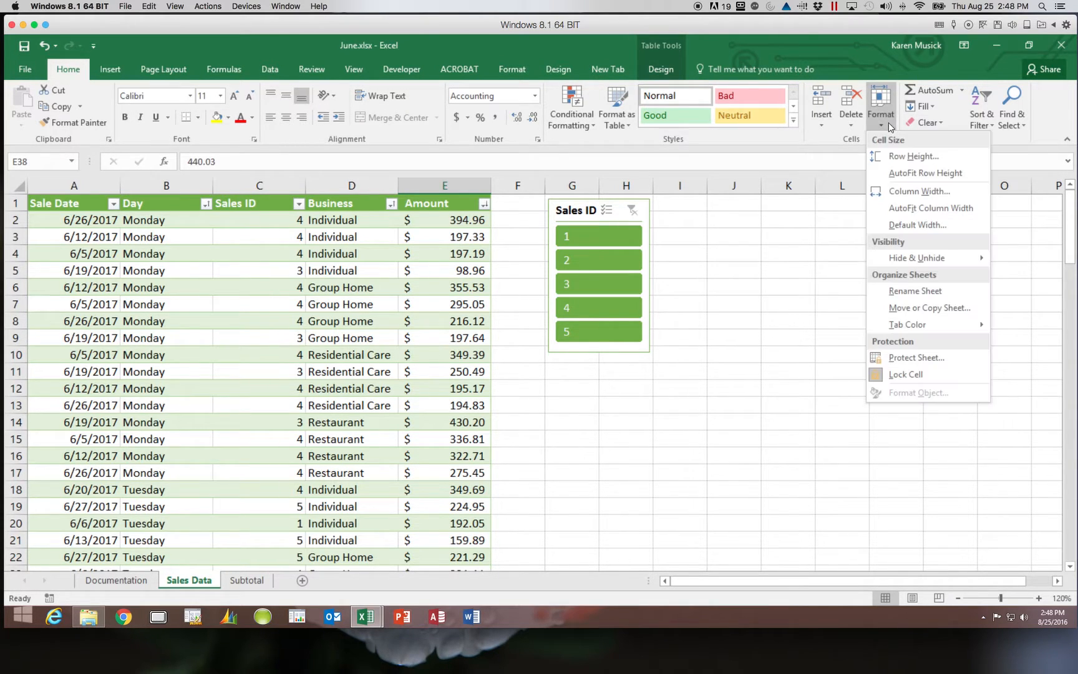
pyautogui.click(903, 308)
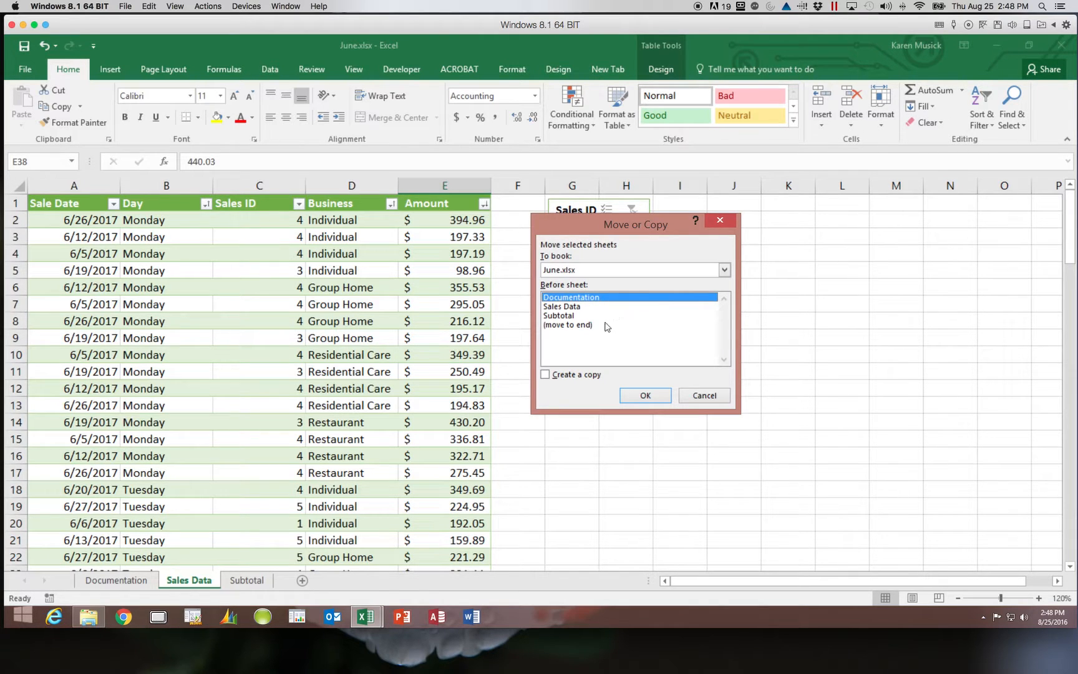
pyautogui.click(585, 325)
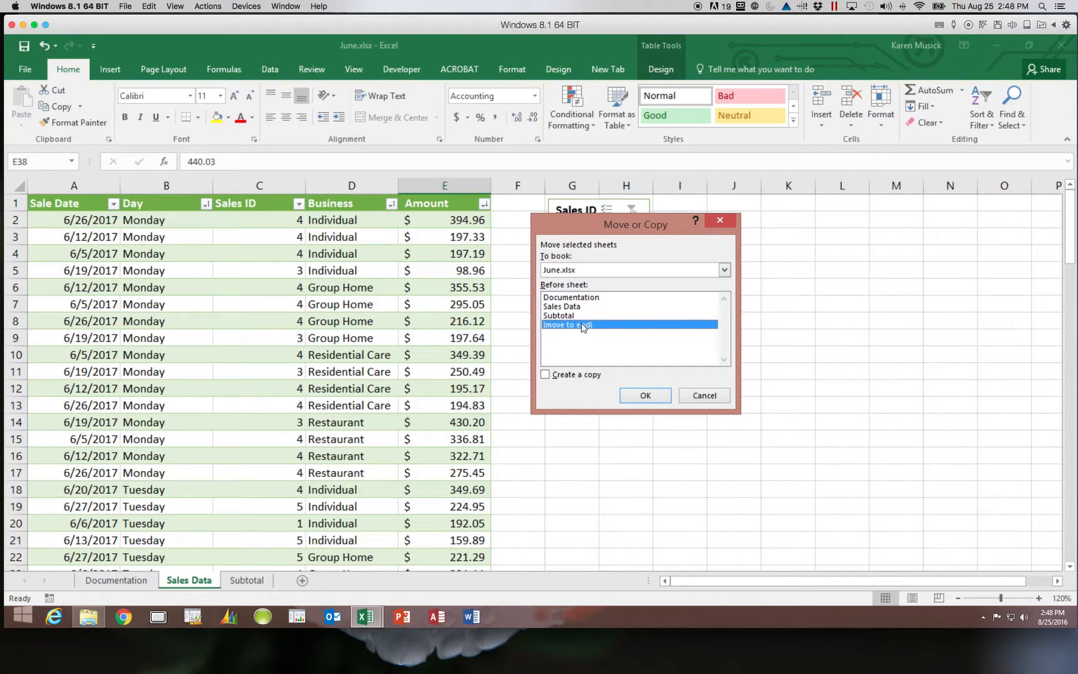
pyautogui.click(546, 376)
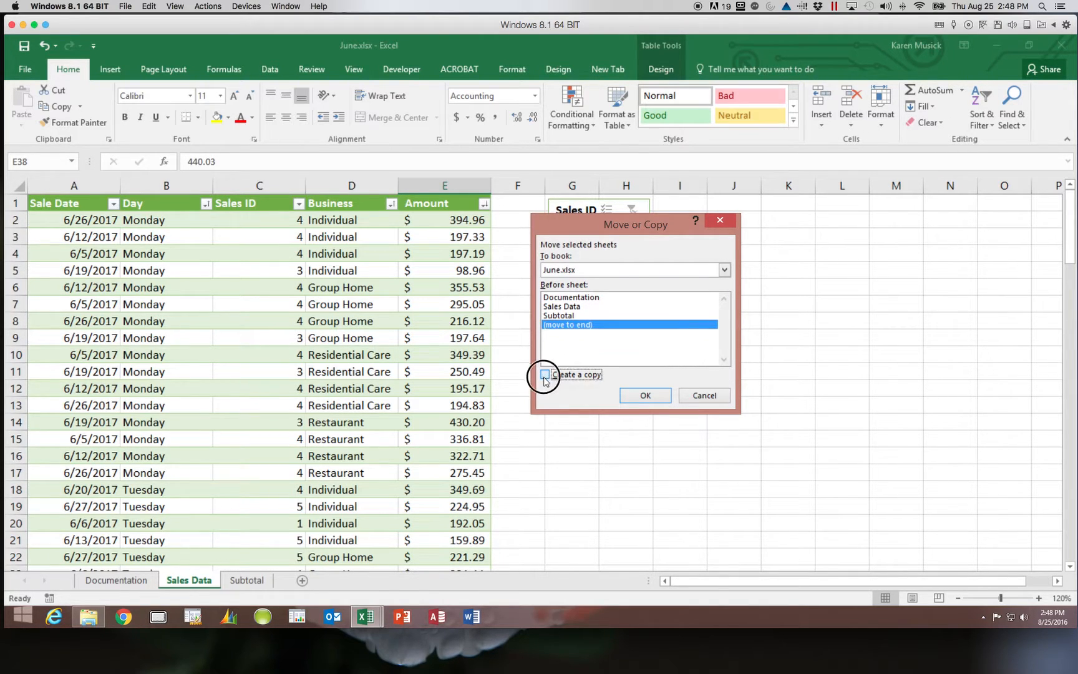
pyautogui.click(649, 395)
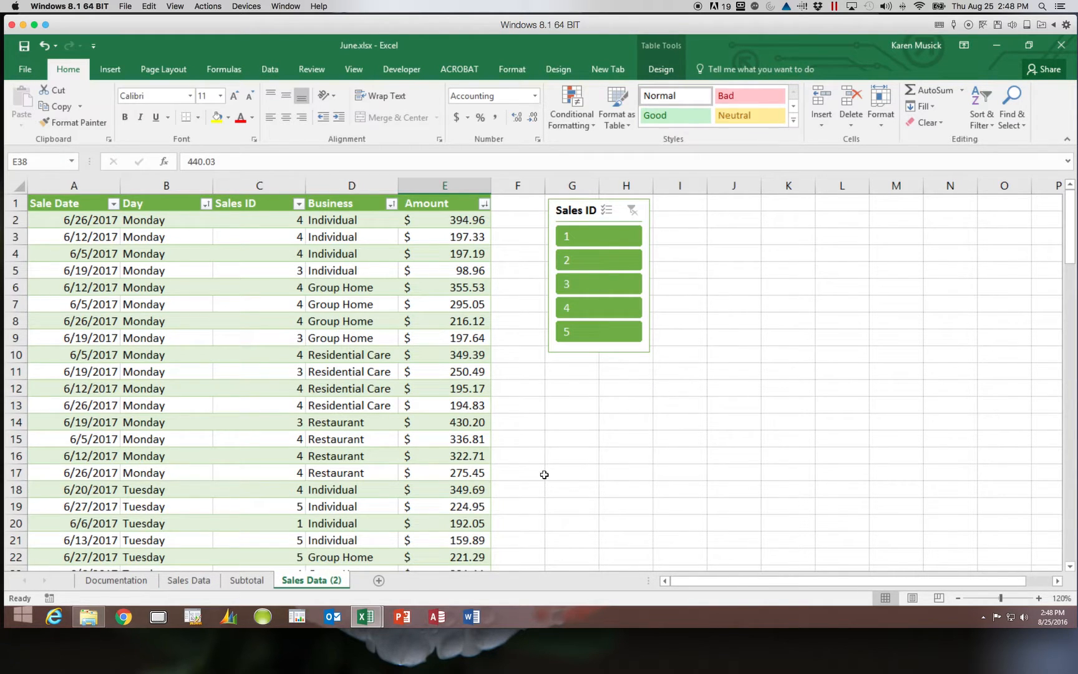
# Rename the copied sales sheet as Subtotal2.
pyautogui.doubleClick(313, 580)
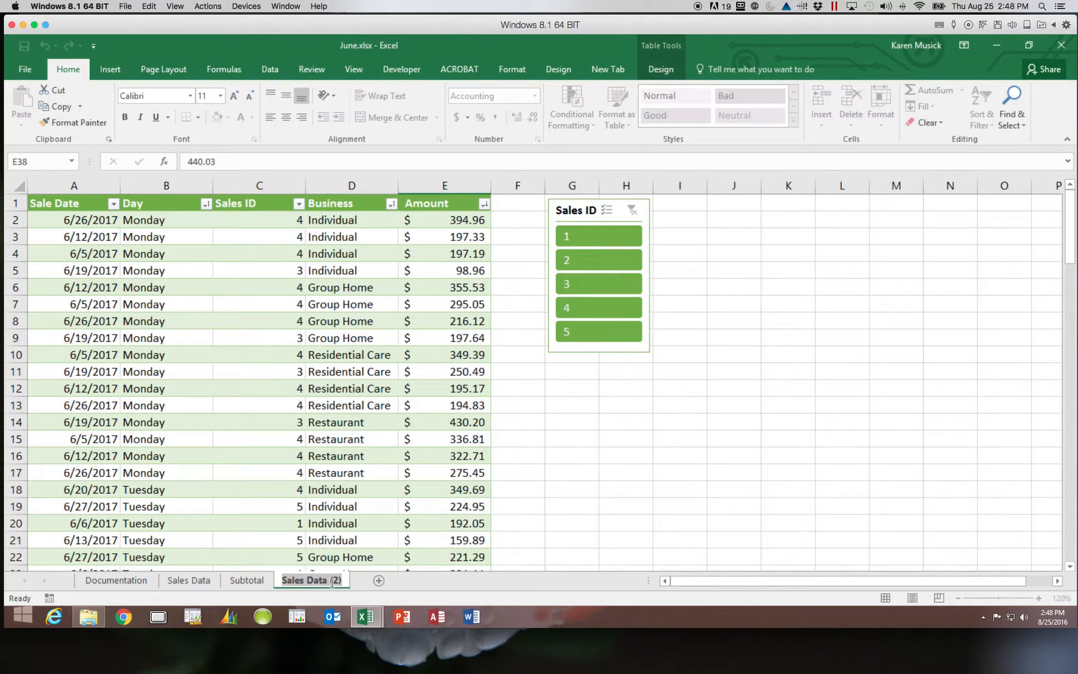
pyautogui.write('Subtotal2')
pyautogui.press('Return')
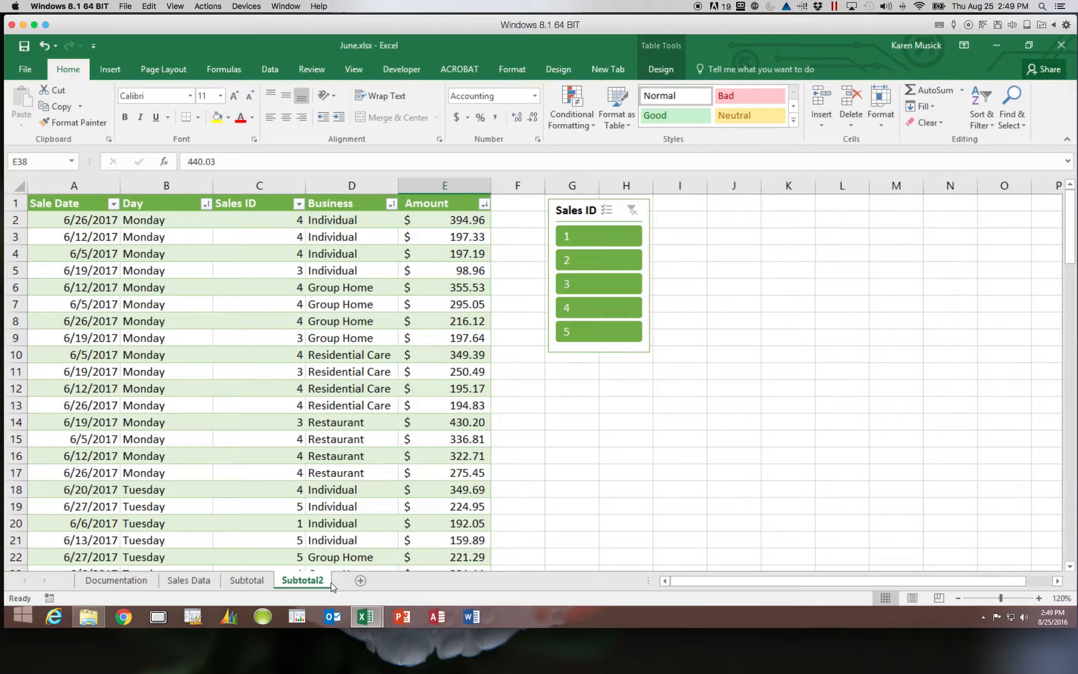
# Sort the table on the Subtotal2 sheet by Business from A to Z.
pyautogui.click(263, 350)
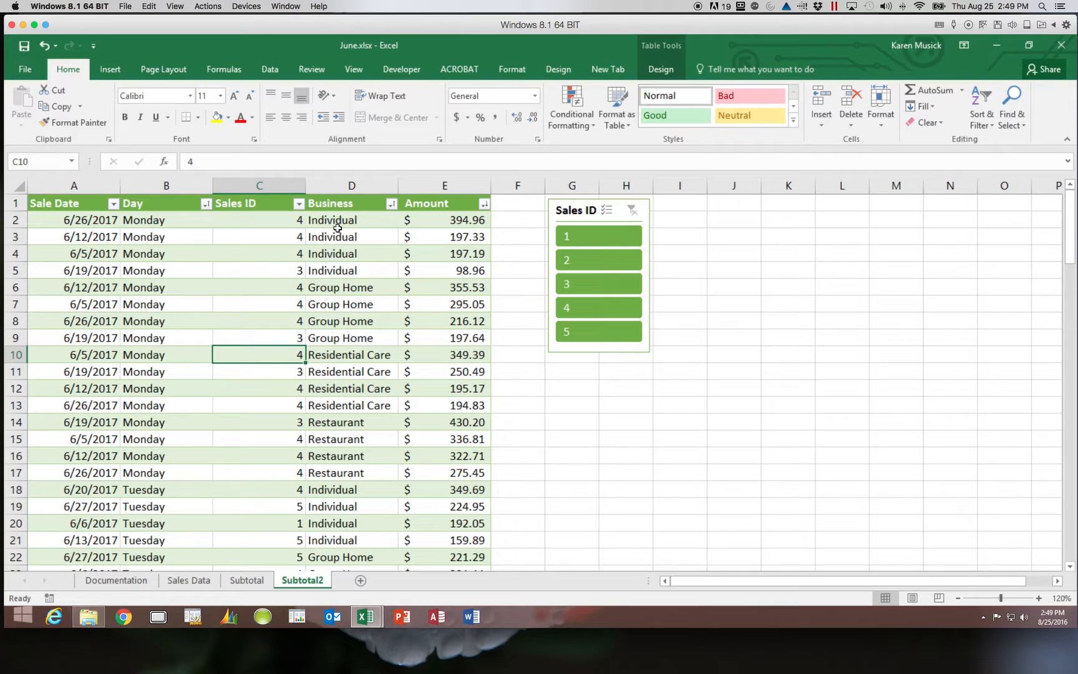
pyautogui.click(391, 204)
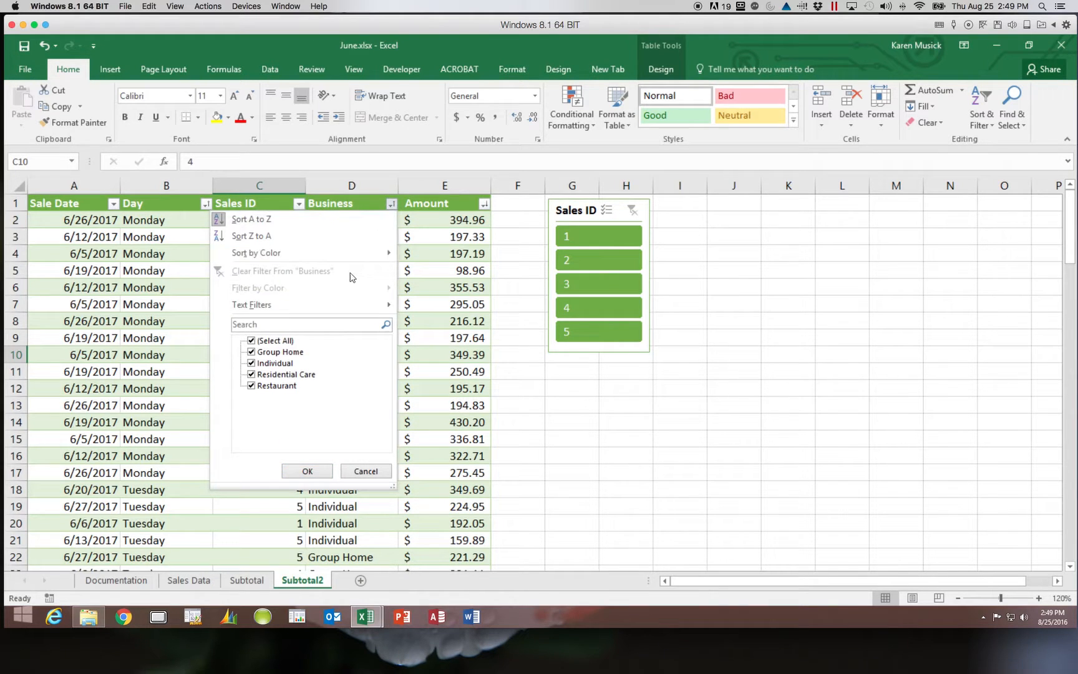
pyautogui.click(264, 219)
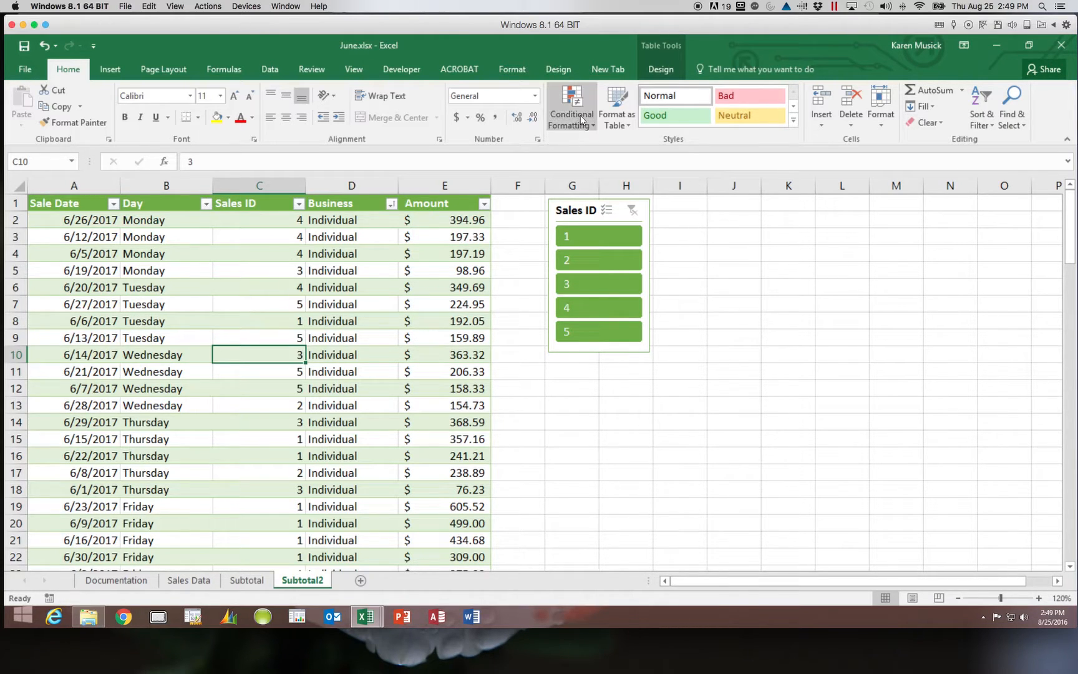
# Convert the sales table on the Subtotal2 sheet to a normal range.
pyautogui.click(664, 68)
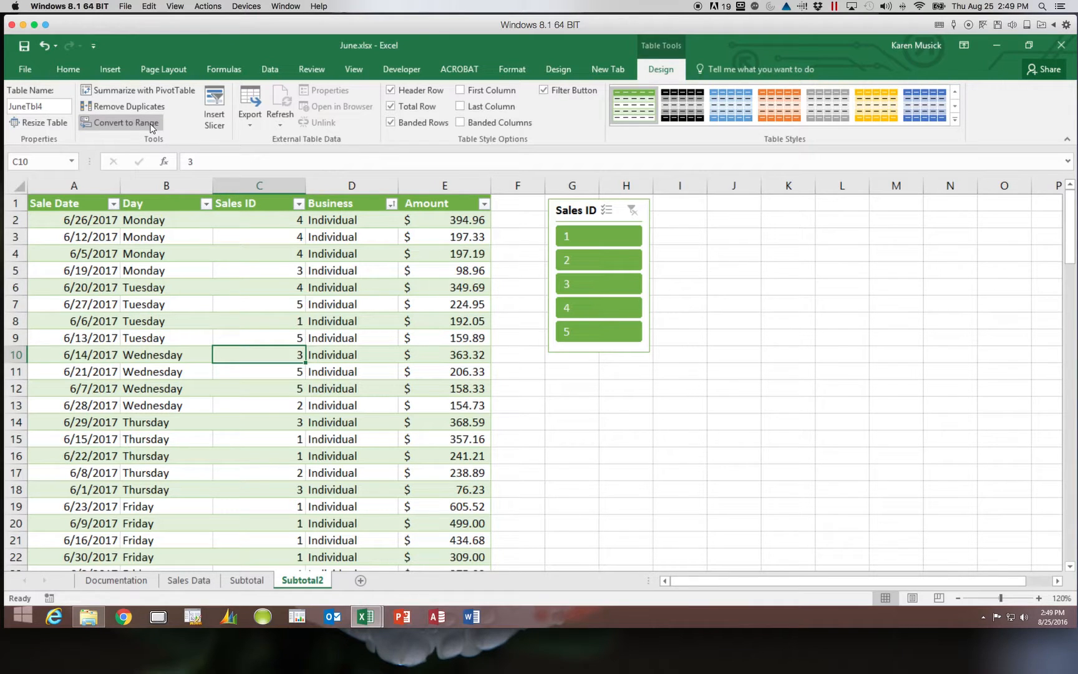
pyautogui.click(94, 119)
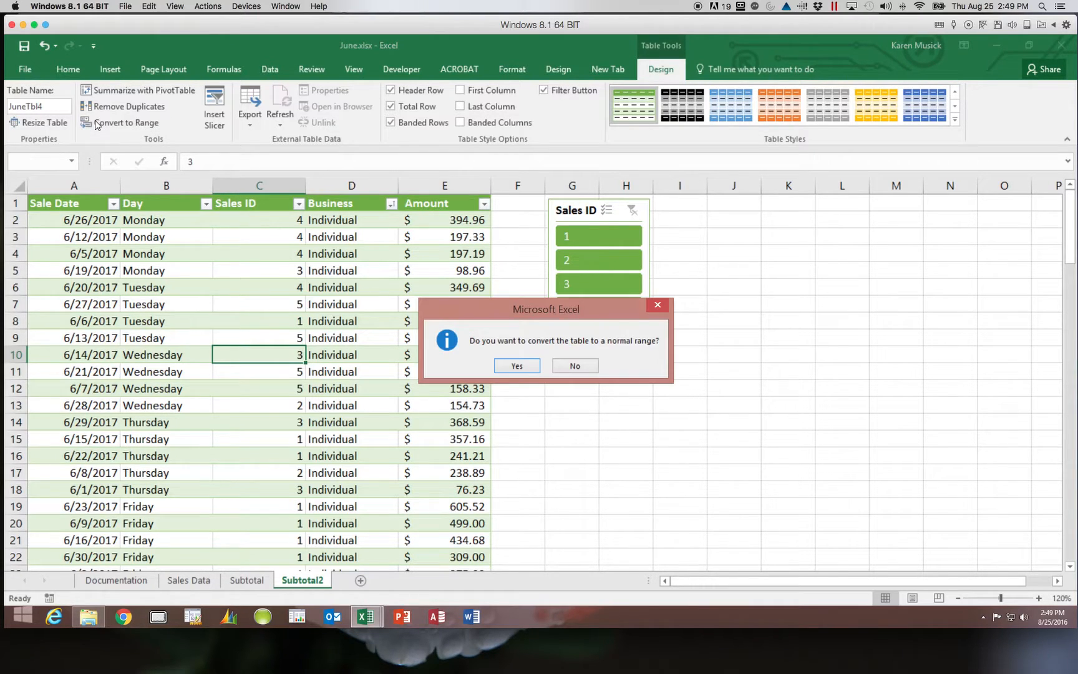
pyautogui.click(518, 366)
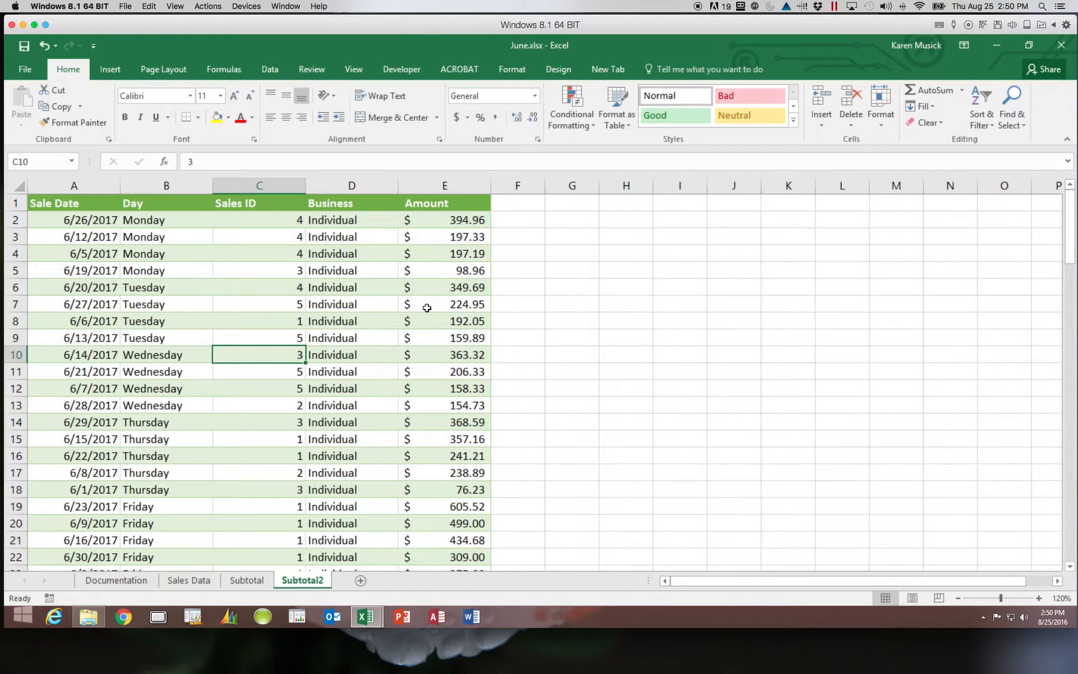
# Create a table with headers from the range A1:E106 on the Subtotal2 sheet and select its name for editing.
pyautogui.click(111, 71)
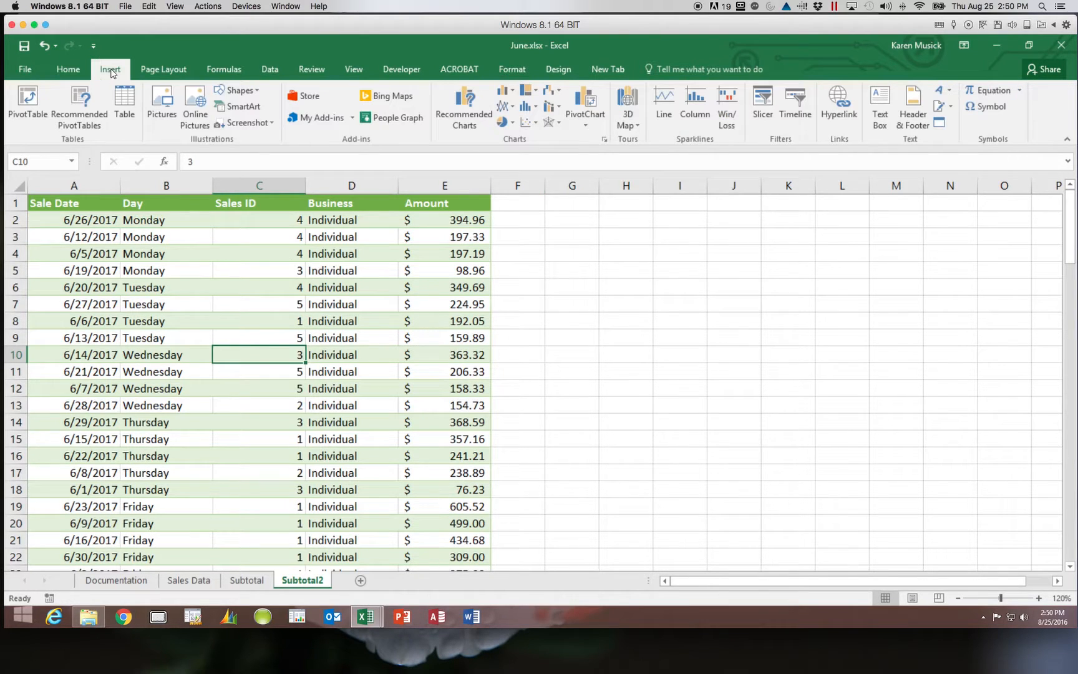
pyautogui.click(123, 107)
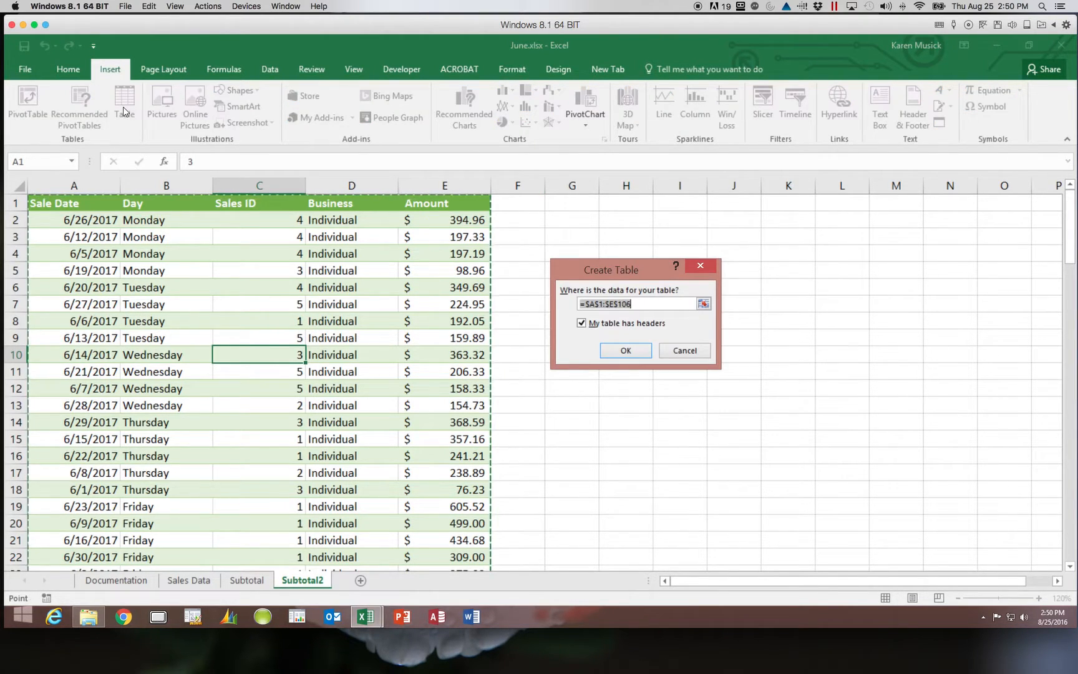
pyautogui.click(615, 352)
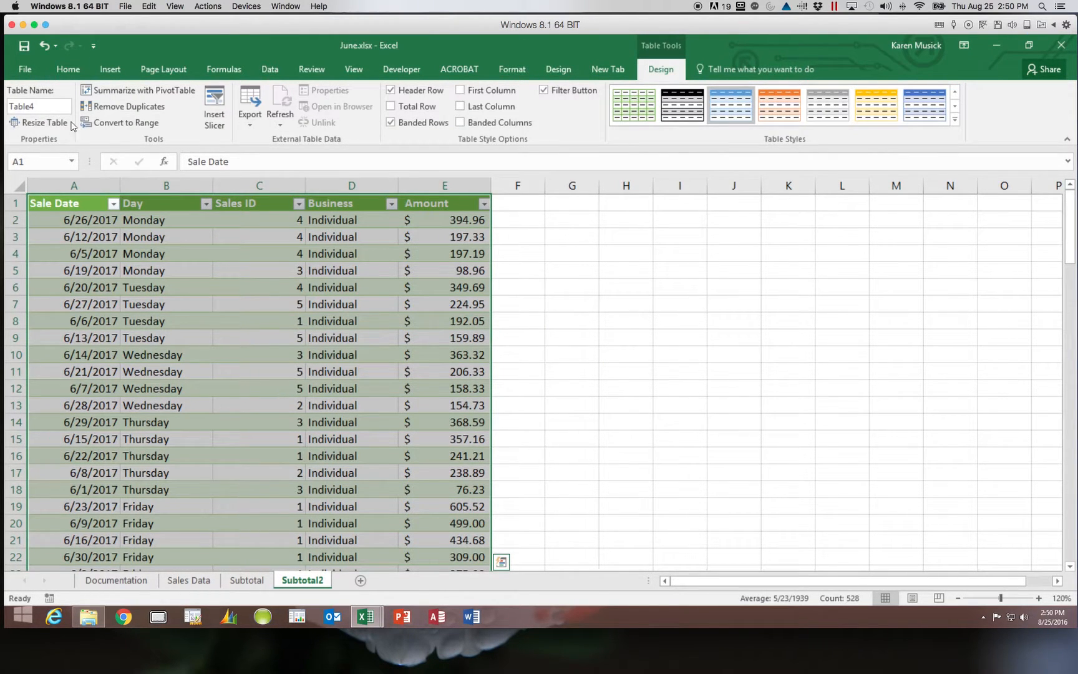
pyautogui.moveTo(44, 107)
pyautogui.mouseDown()
pyautogui.moveTo(13, 108)
pyautogui.moveTo(39, 115)
pyautogui.mouseUp()
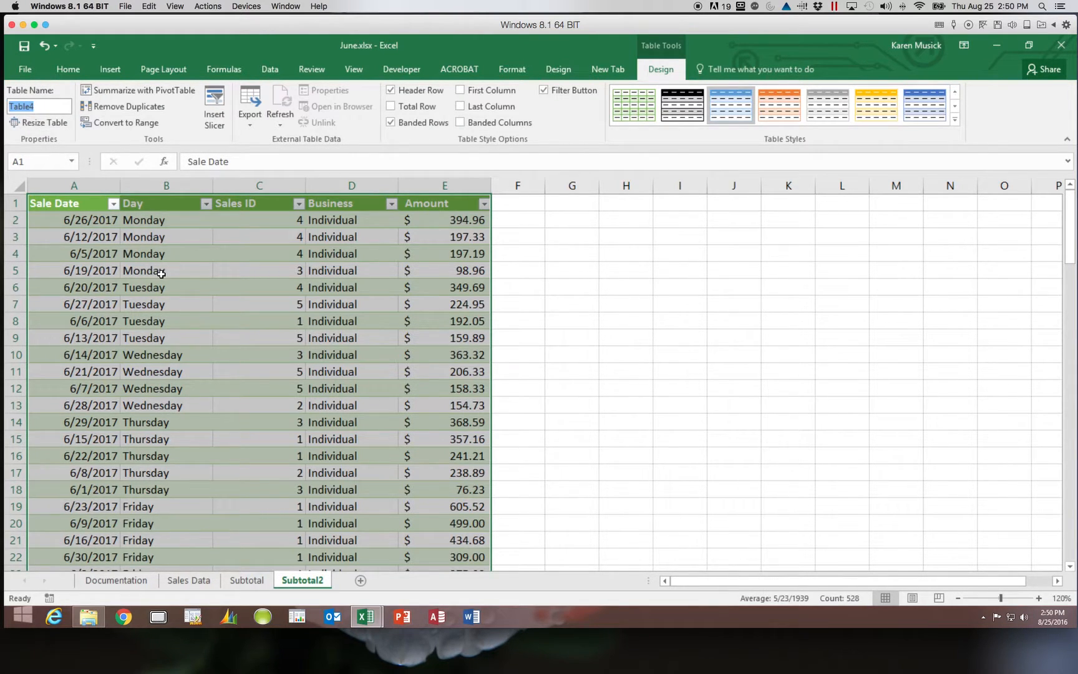
# Convert the recreated table on the Subtotal2 sheet back to a normal range.
pyautogui.click(140, 123)
pyautogui.click(435, 248)
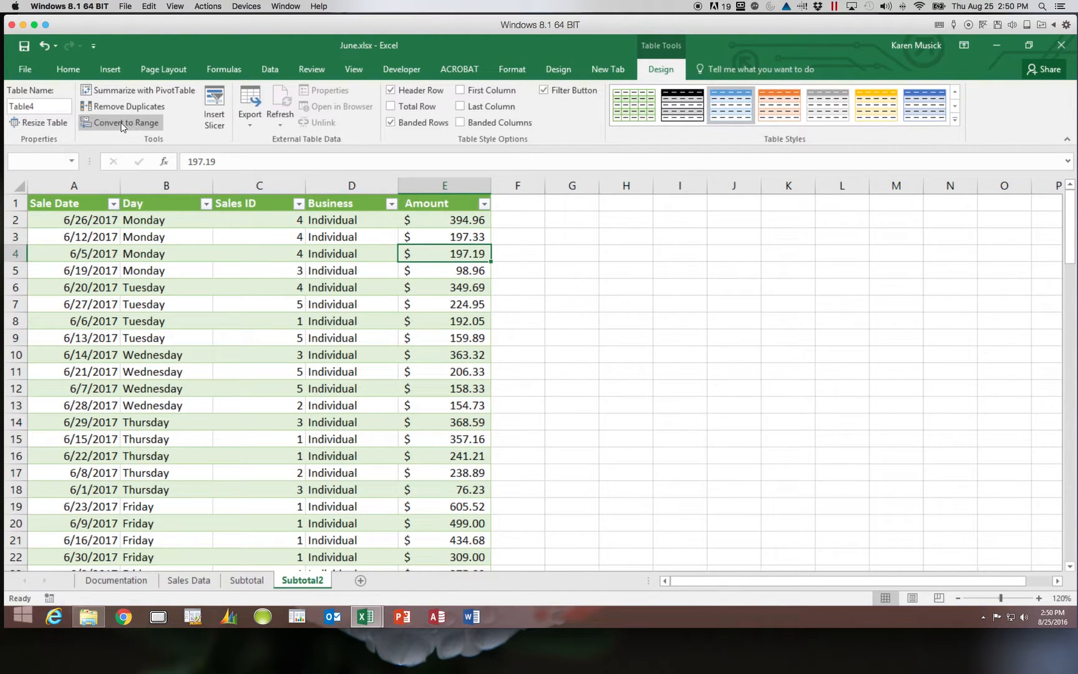
pyautogui.click(122, 123)
pyautogui.click(536, 367)
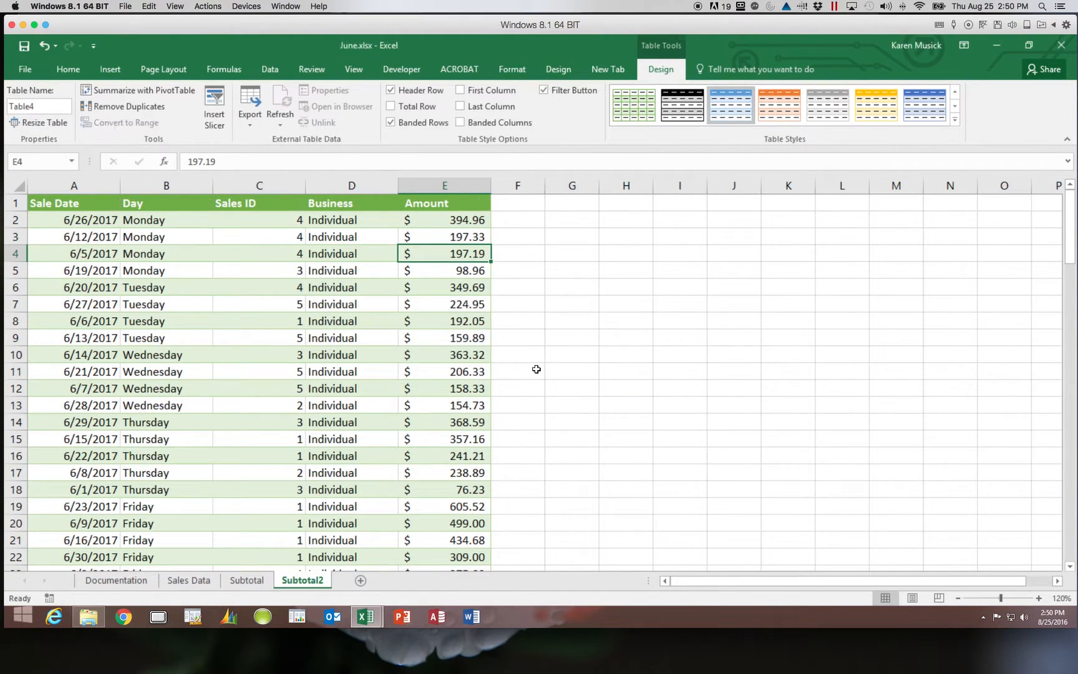
# Add subtotals on the Subtotal2 sheet that sum Amount at each change in Business, with the summary below the data.
pyautogui.click(251, 337)
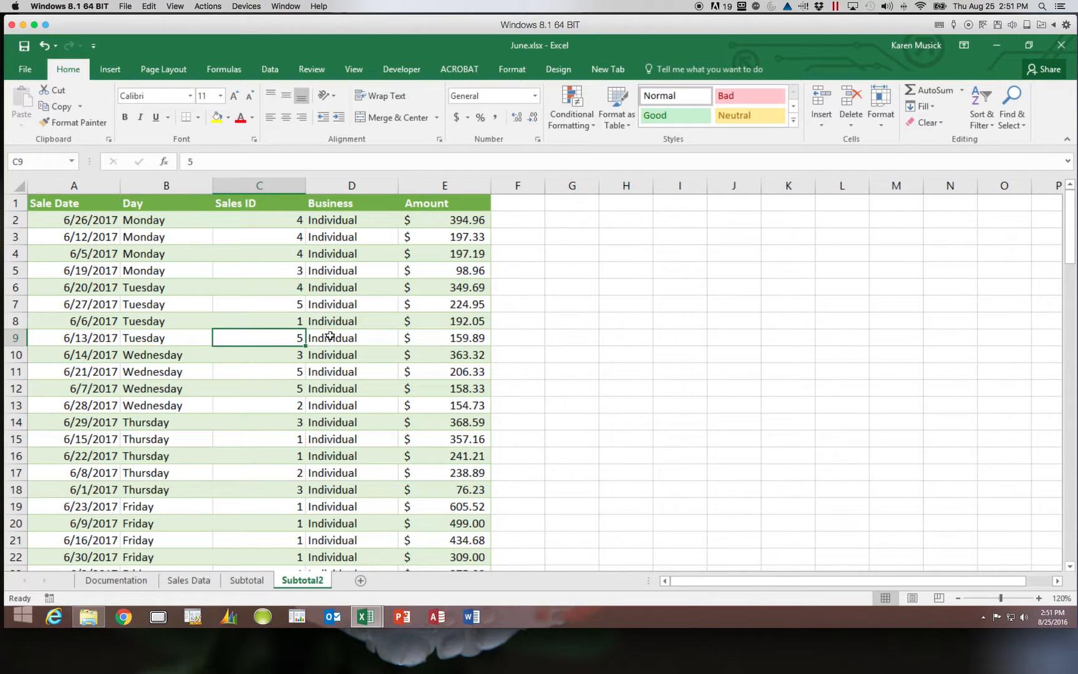
pyautogui.click(278, 68)
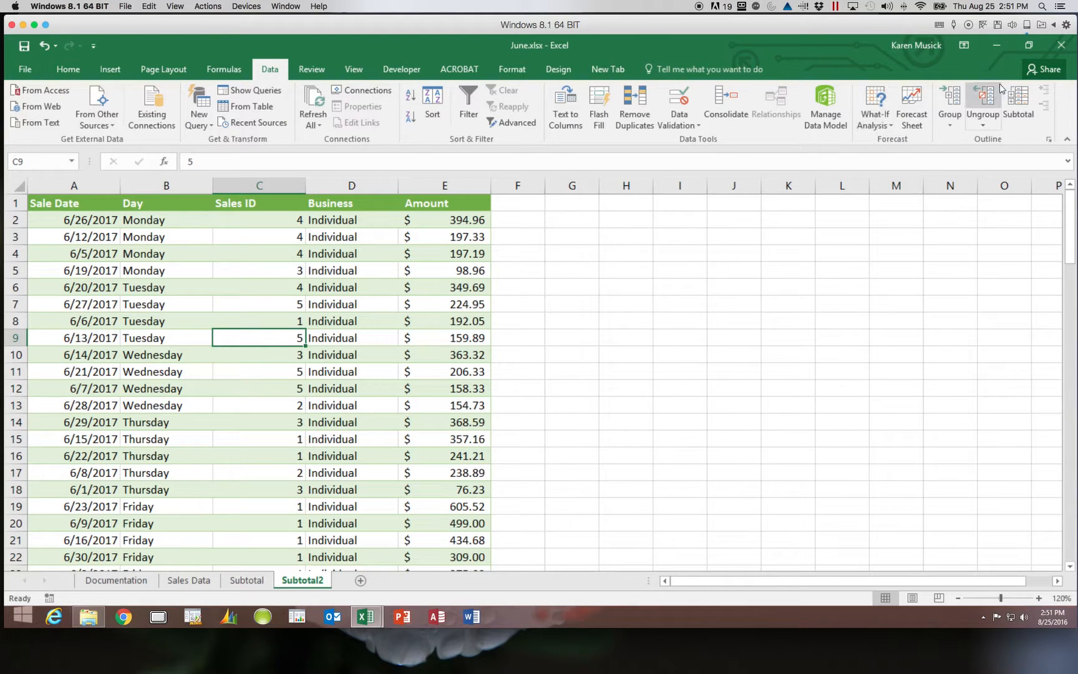
pyautogui.click(1027, 102)
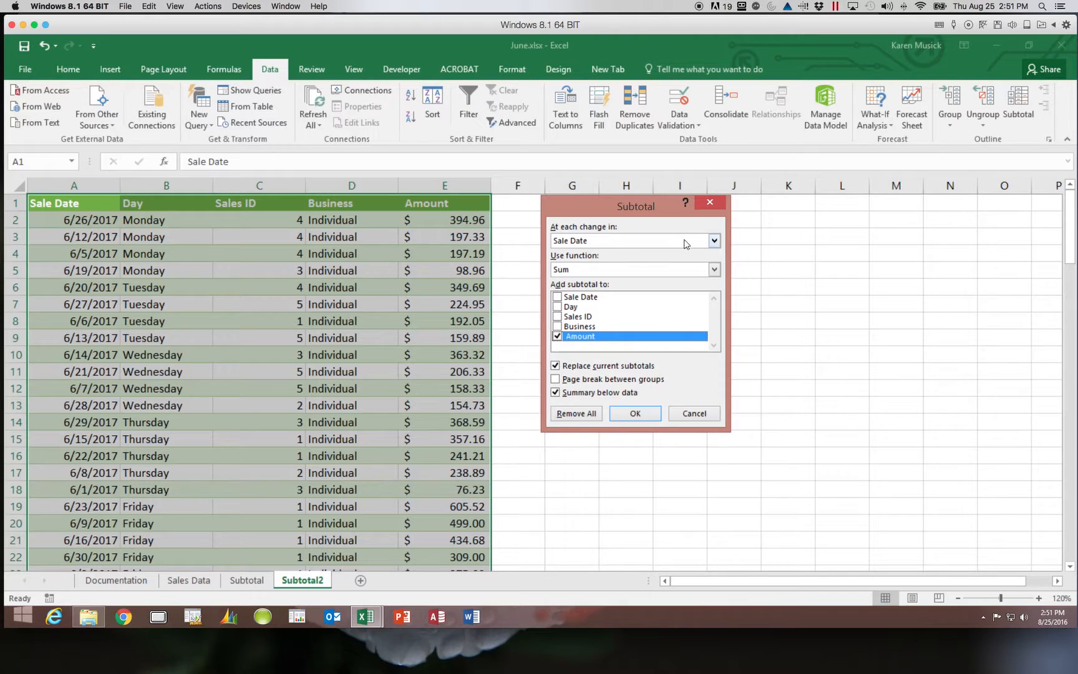
pyautogui.click(714, 240)
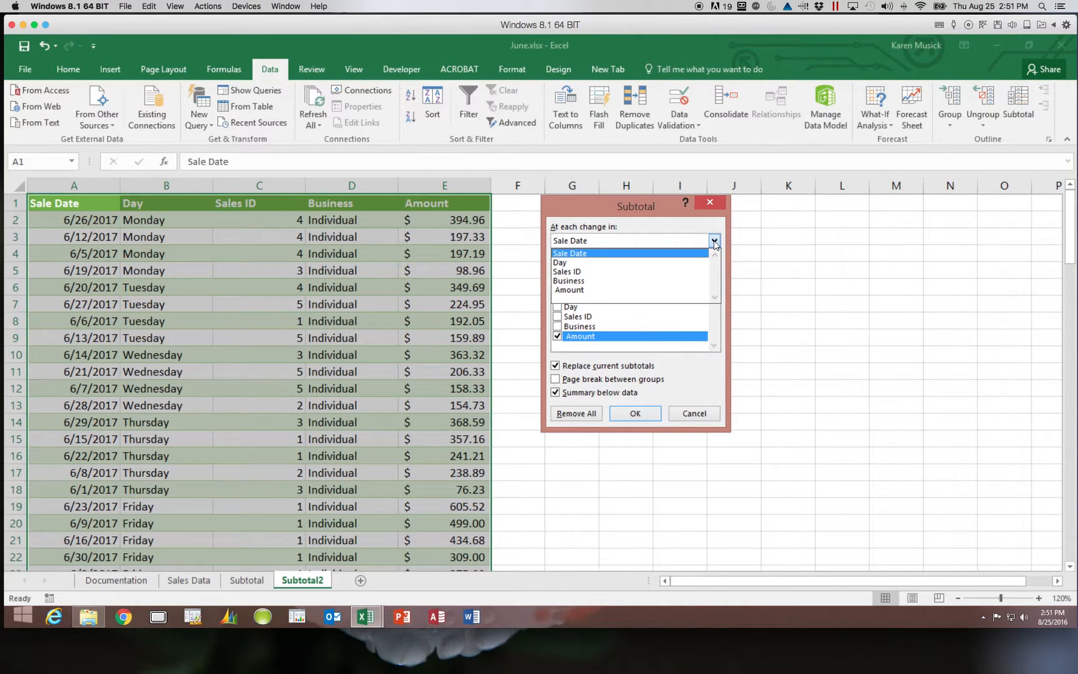
pyautogui.click(690, 281)
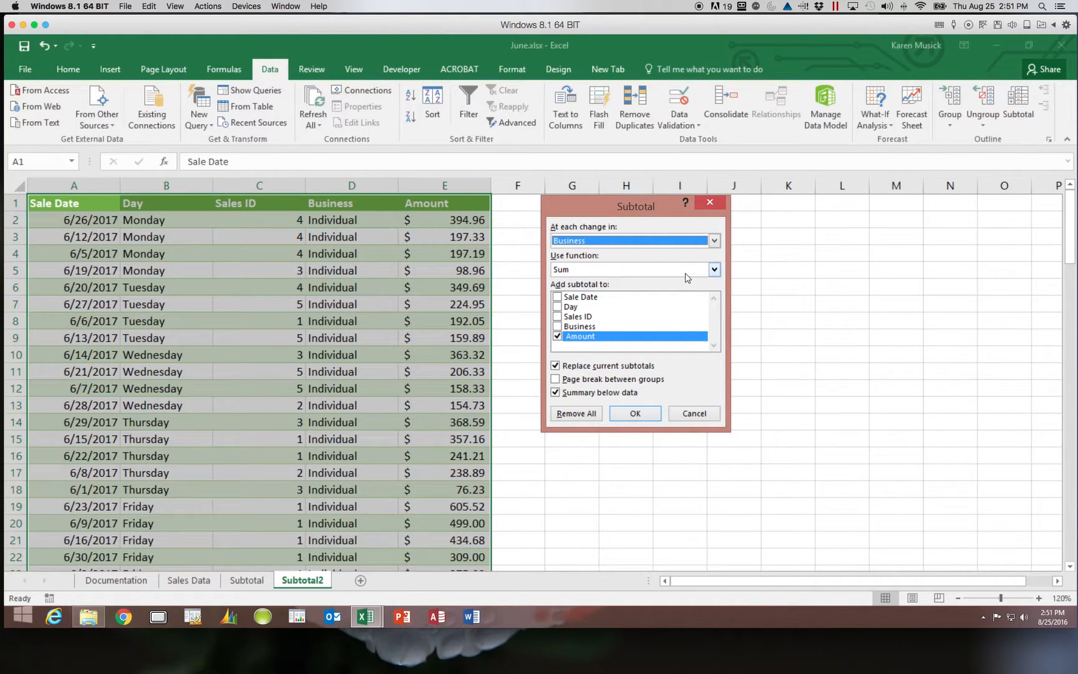
pyautogui.click(715, 269)
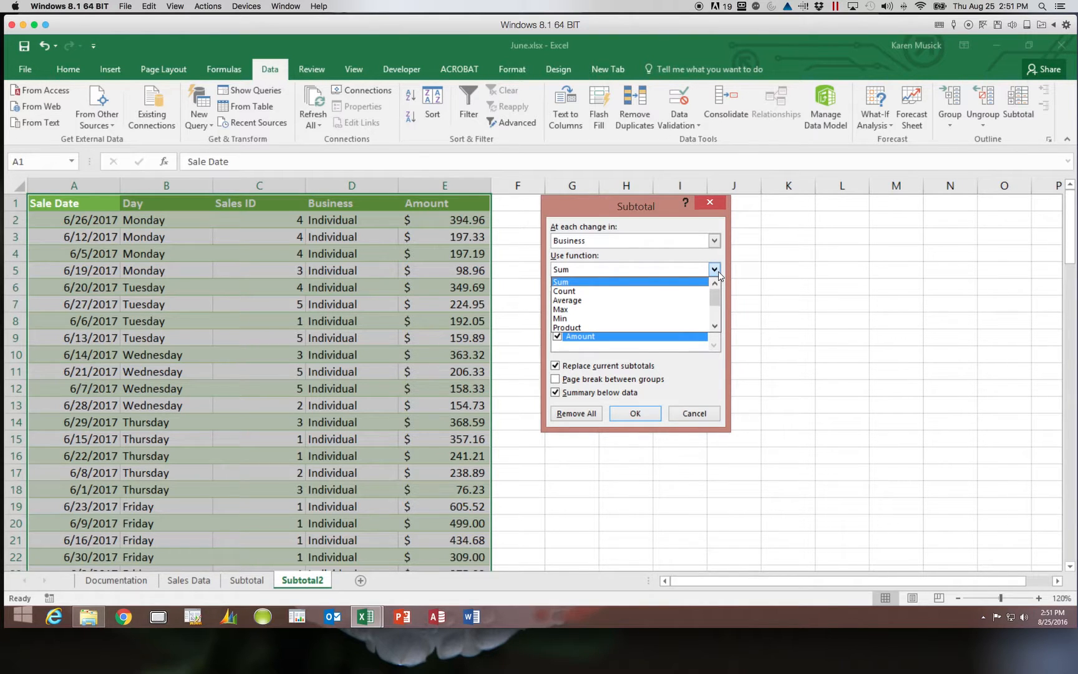
pyautogui.click(719, 273)
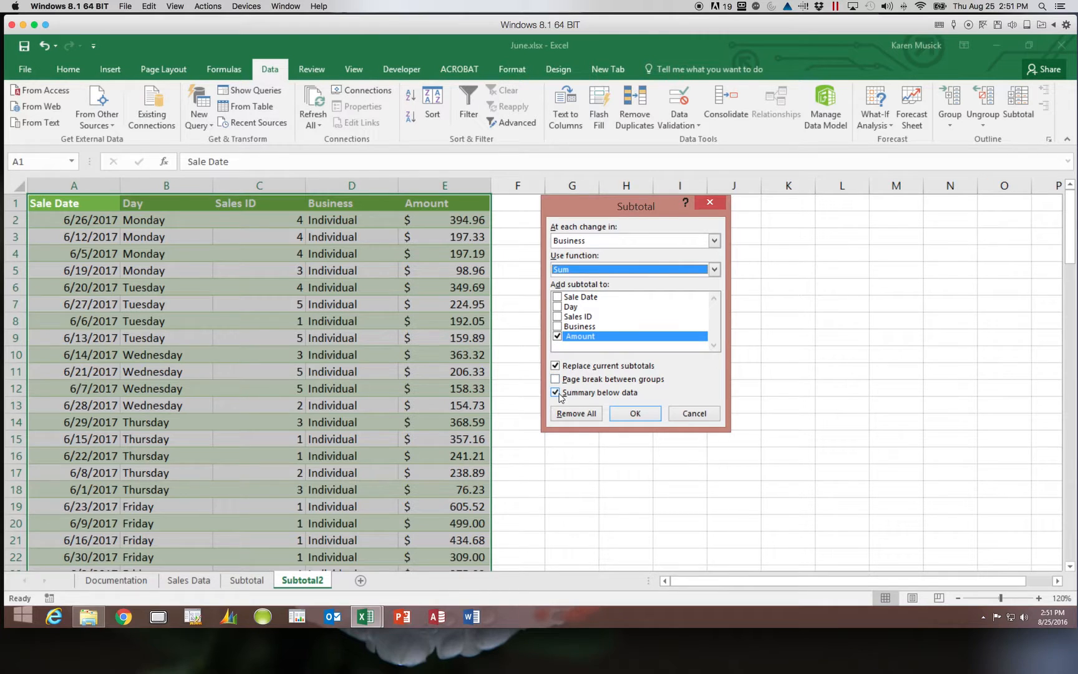
pyautogui.click(645, 417)
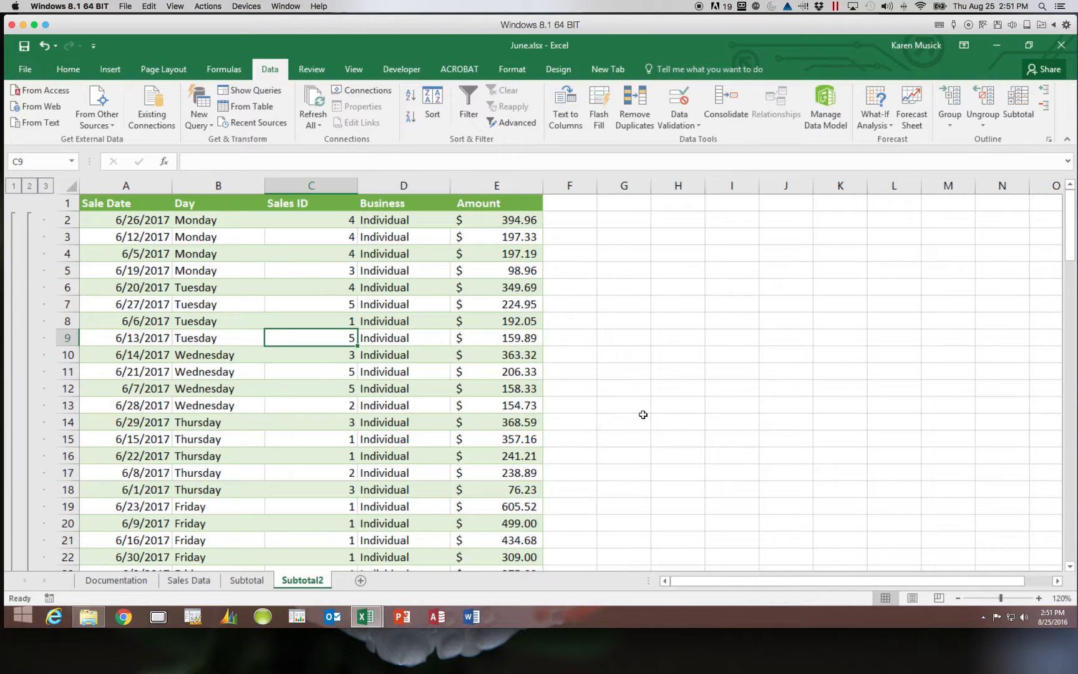
# Review the Business subtotals at outline levels 1, 2 and 3, leave level 2 displayed, and save the workbook.
pyautogui.click(12, 186)
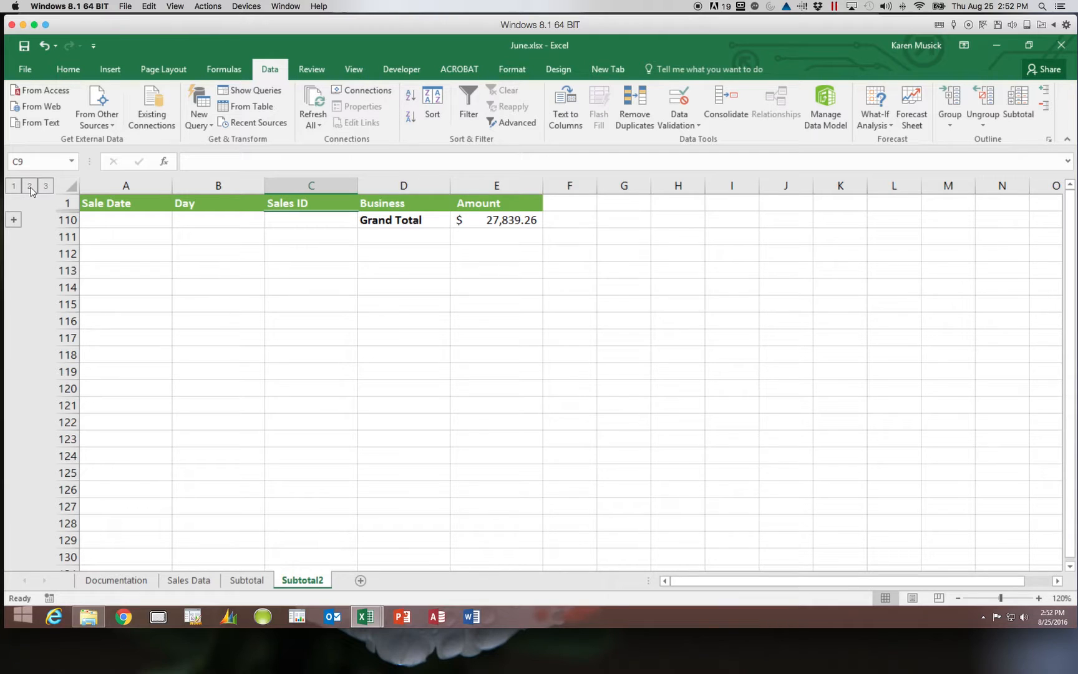
pyautogui.click(29, 186)
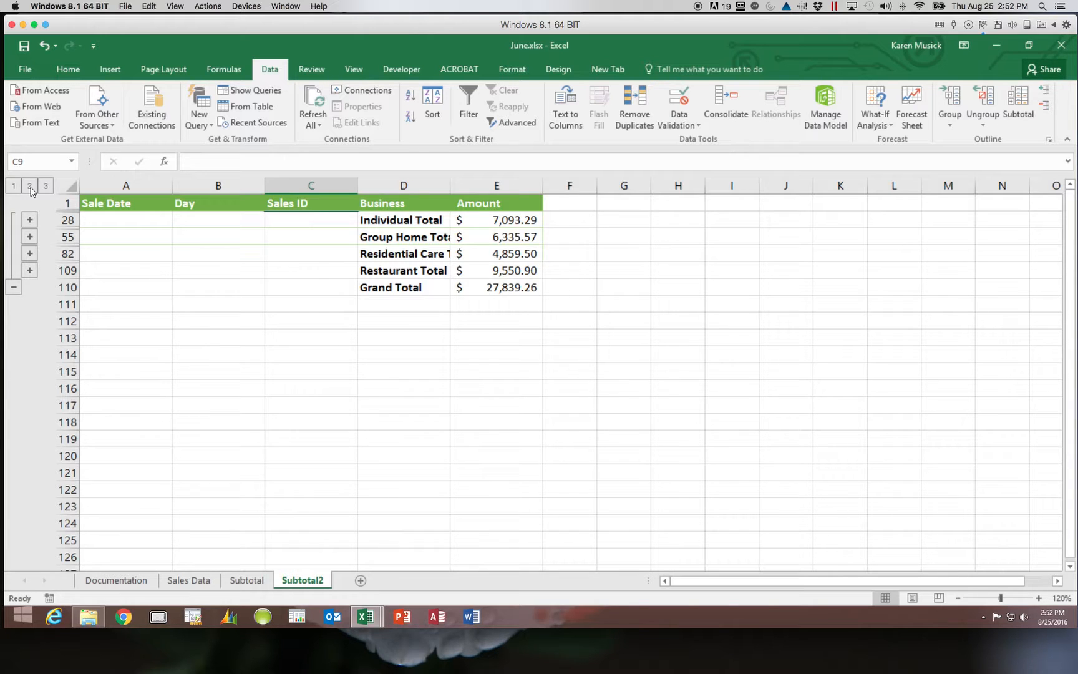
pyautogui.click(46, 186)
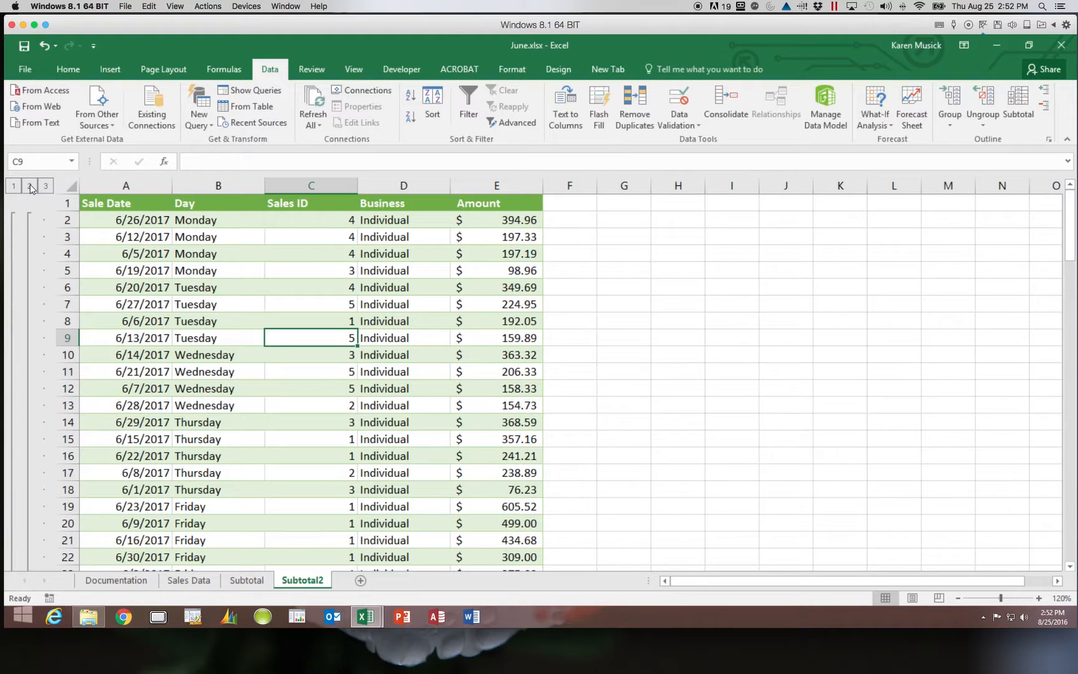
pyautogui.click(30, 185)
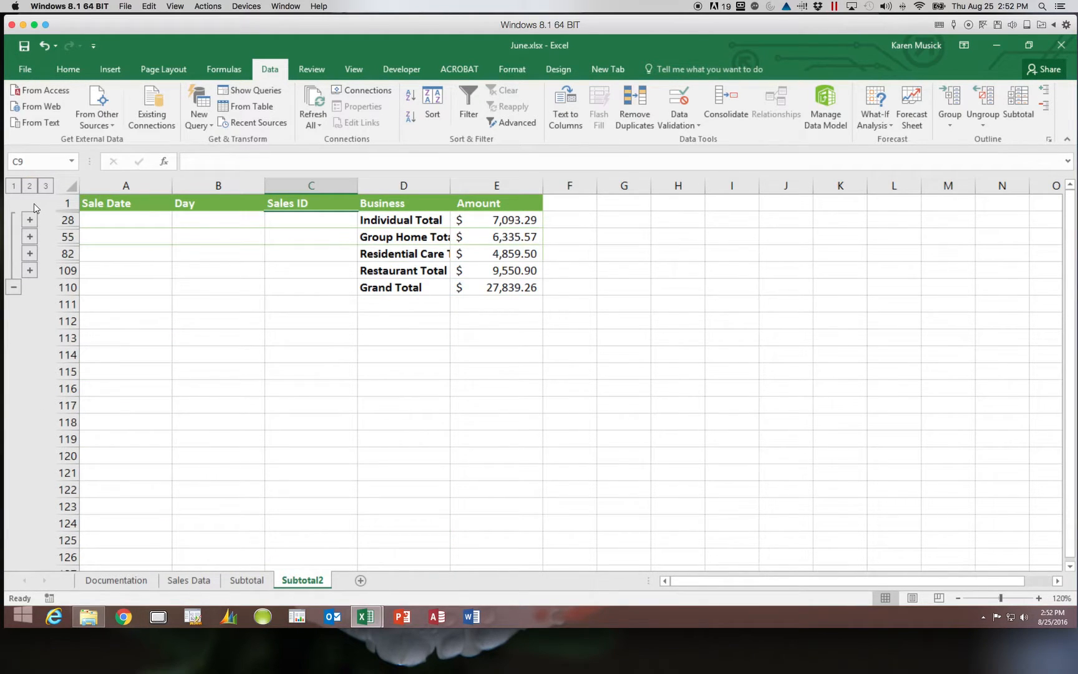
pyautogui.click(24, 47)
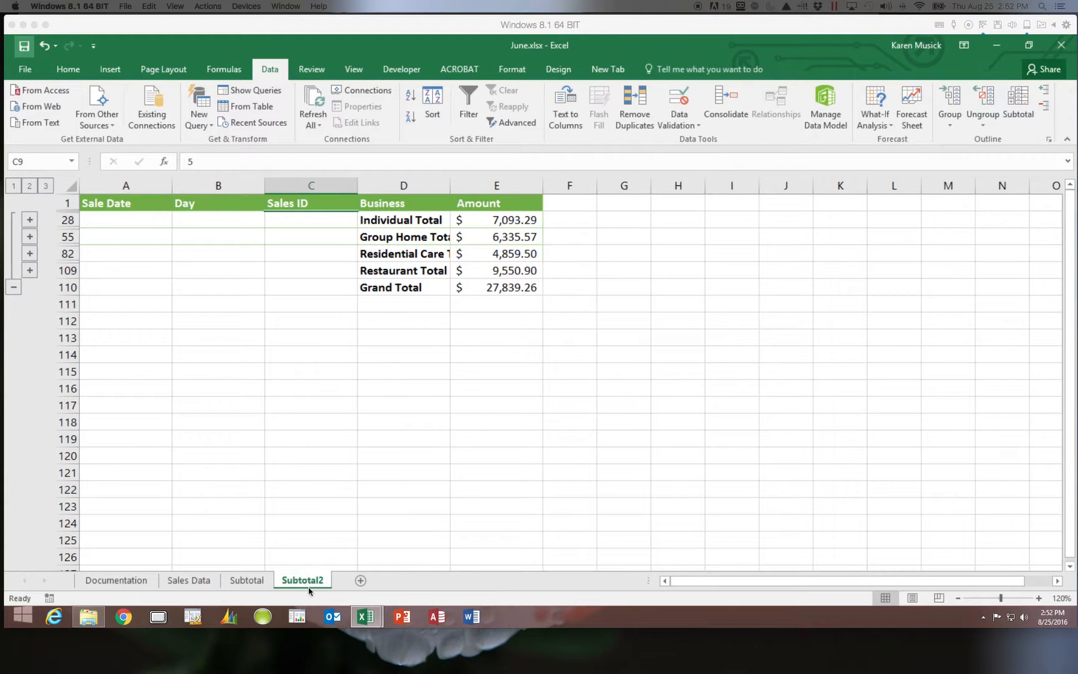
# Remove all subtotals from the Subtotal sheet and reapply them, summing Amount at each change in Sale Date.
pyautogui.click(247, 580)
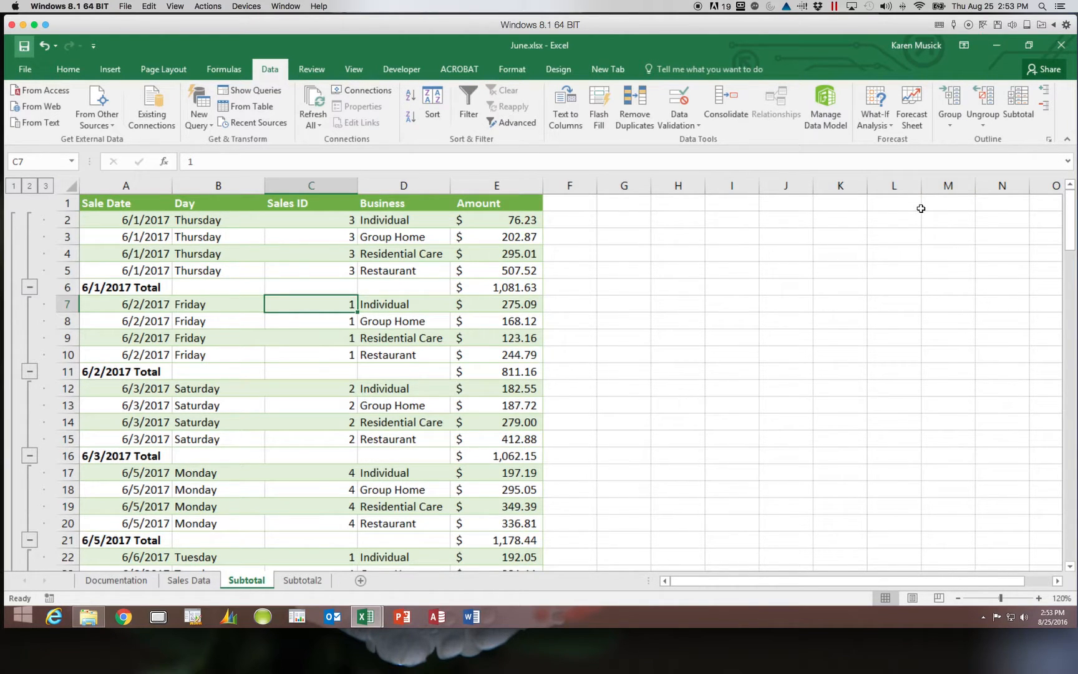
pyautogui.click(1022, 108)
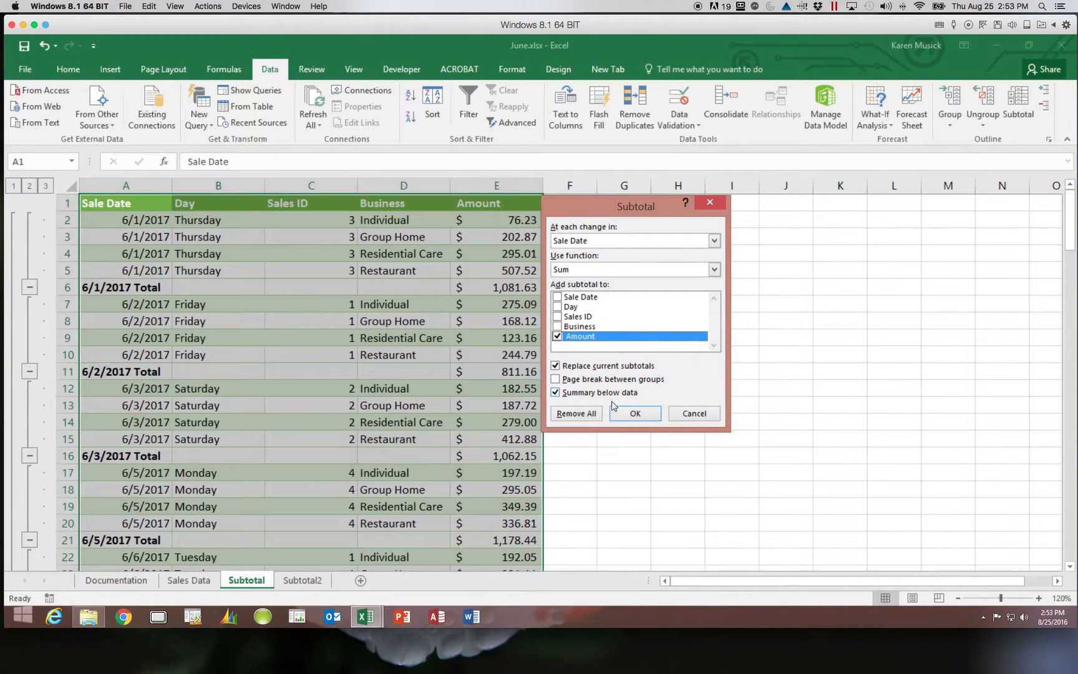
pyautogui.click(575, 414)
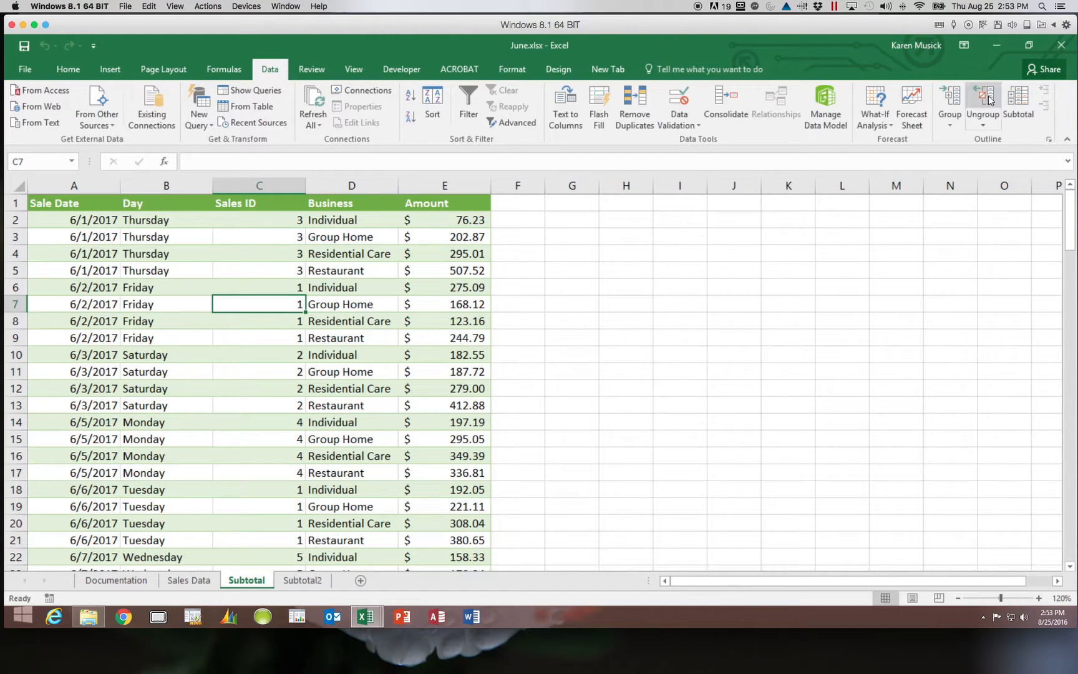
pyautogui.click(1026, 101)
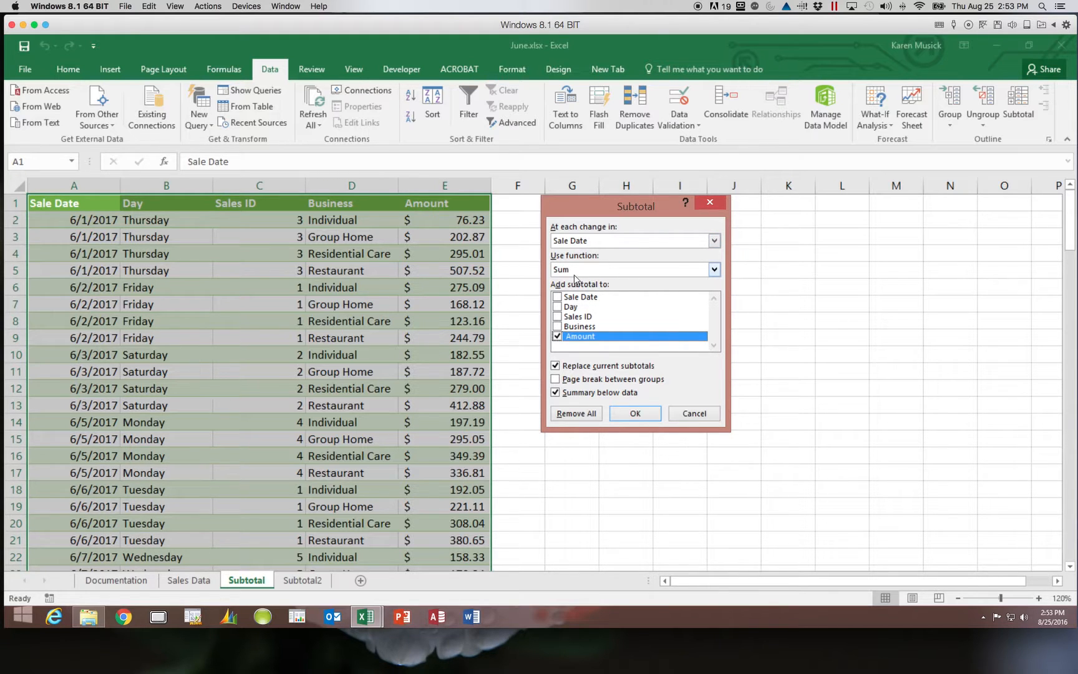
pyautogui.click(628, 414)
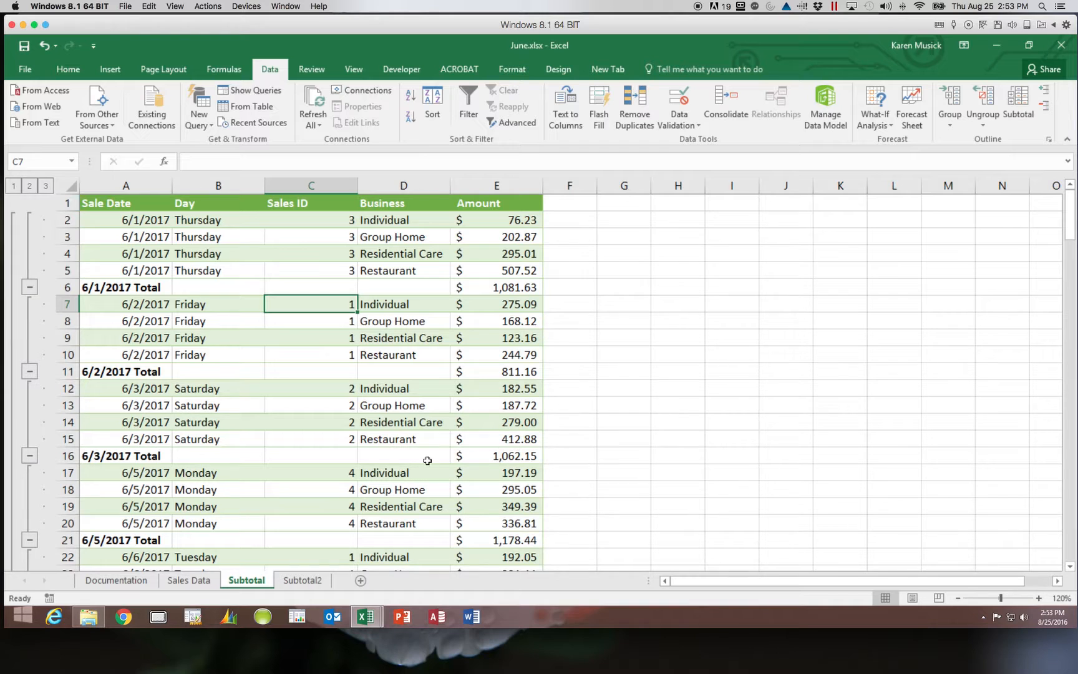
# Switch to the Sales Data sheet.
pyautogui.click(201, 581)
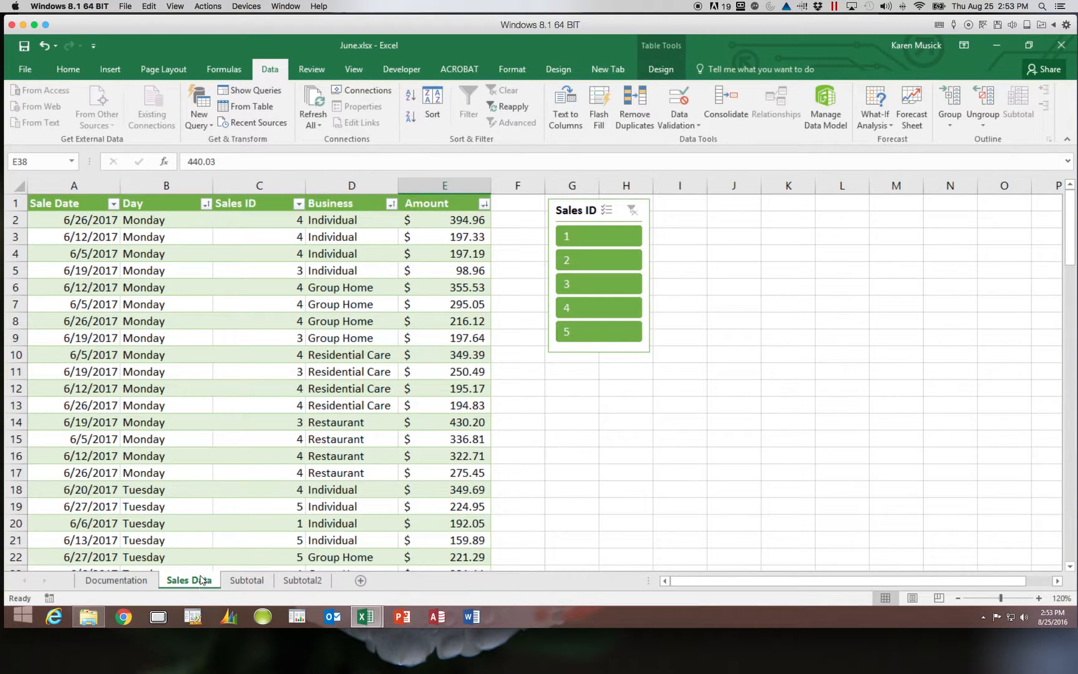